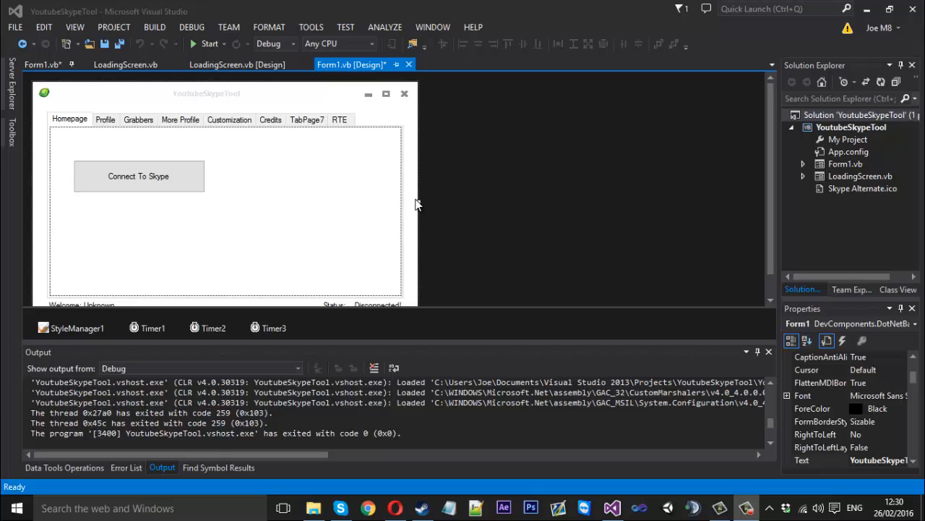
# Go to isAuthed's definition in Form1 code and copy its request, response and reader lines.
pyautogui.press('F7')
pyautogui.scroll(-5, 173, 217)
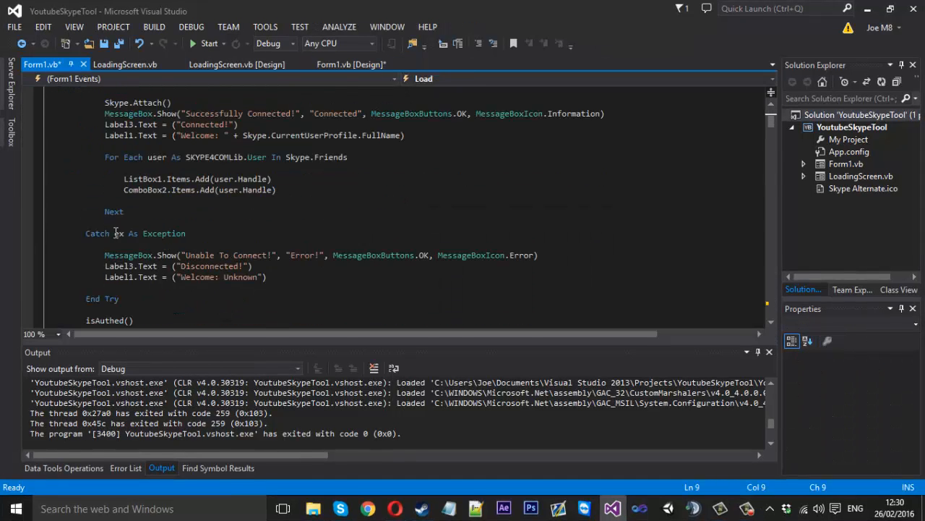
pyautogui.scroll(-3, 173, 217)
pyautogui.click(103, 189)
pyautogui.rightClick(103, 190)
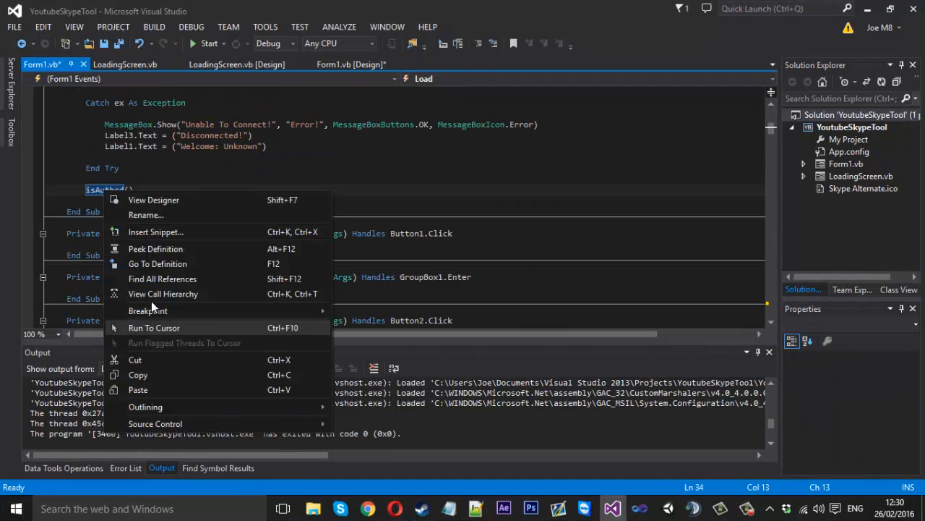
pyautogui.click(151, 258)
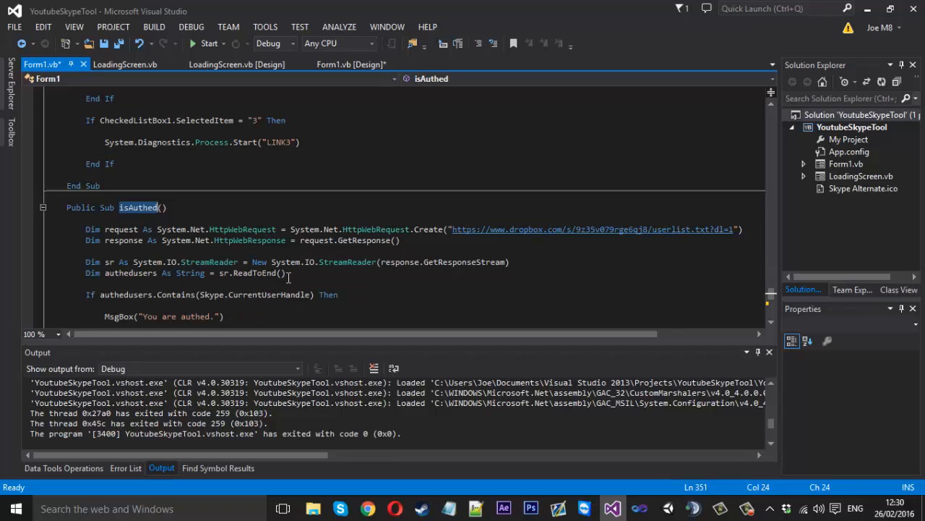
pyautogui.click(311, 273)
pyautogui.moveTo(311, 279); pyautogui.dragTo(85, 229)
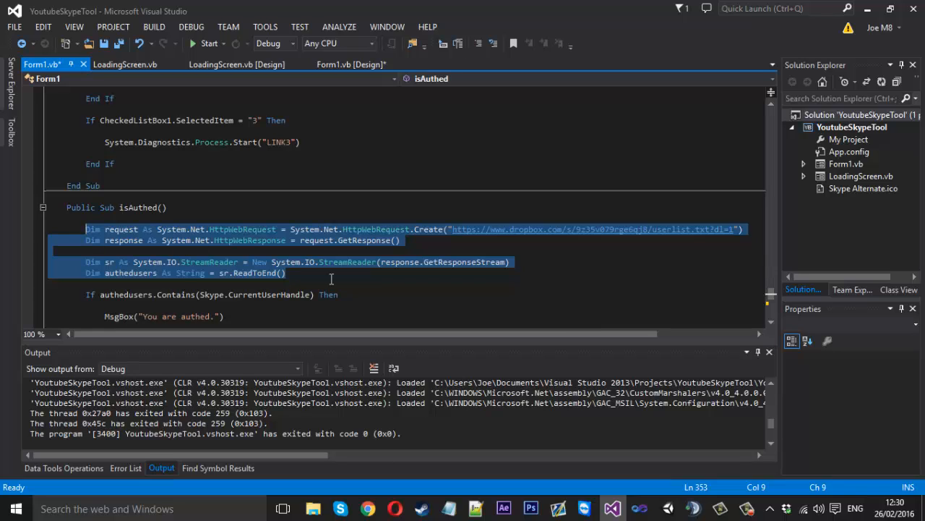
pyautogui.click(289, 271)
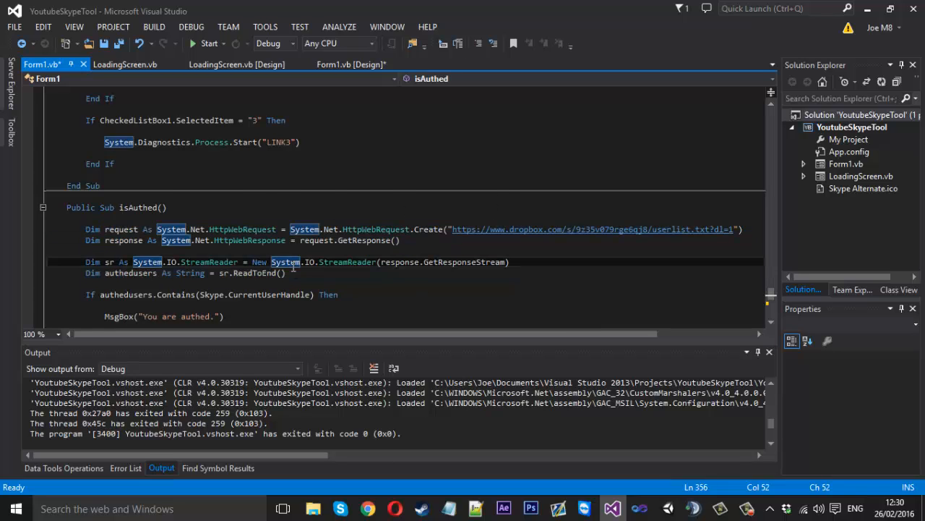
pyautogui.scroll(-3, 290, 271)
pyautogui.scroll(-2, 88, 206)
pyautogui.scroll(-2, 87, 206)
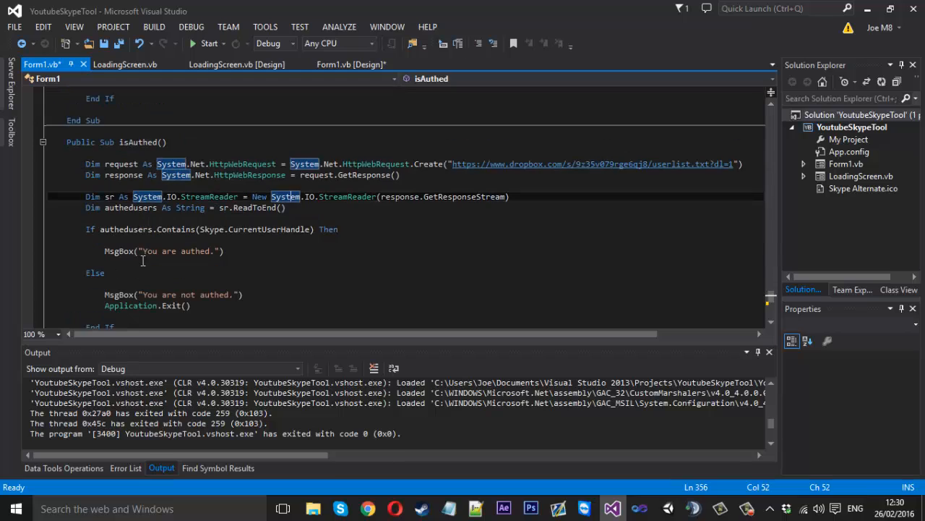
pyautogui.scroll(-2, 152, 274)
# Add Public Sub remoteShutdown() below isAuthed and paste the copied Dropbox-reading lines inside.
pyautogui.click(152, 246)
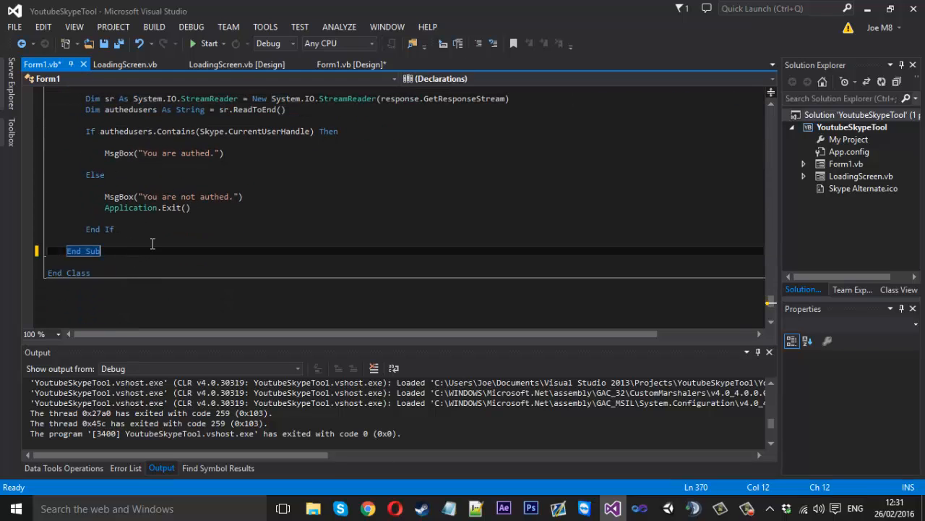
pyautogui.press('Return')
pyautogui.press('Return')
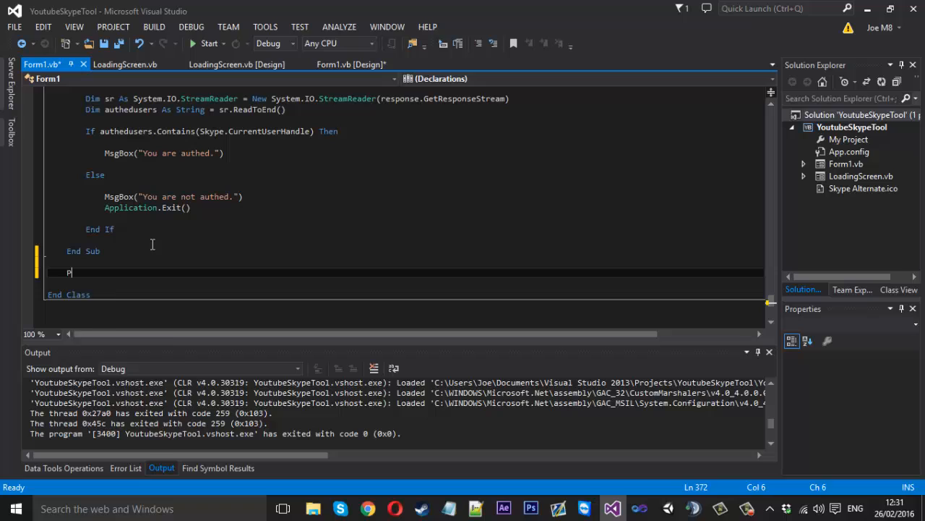
pyautogui.write('Public Sub ')
pyautogui.write('remoteShutdow')
pyautogui.write('n()')
pyautogui.press('Return')
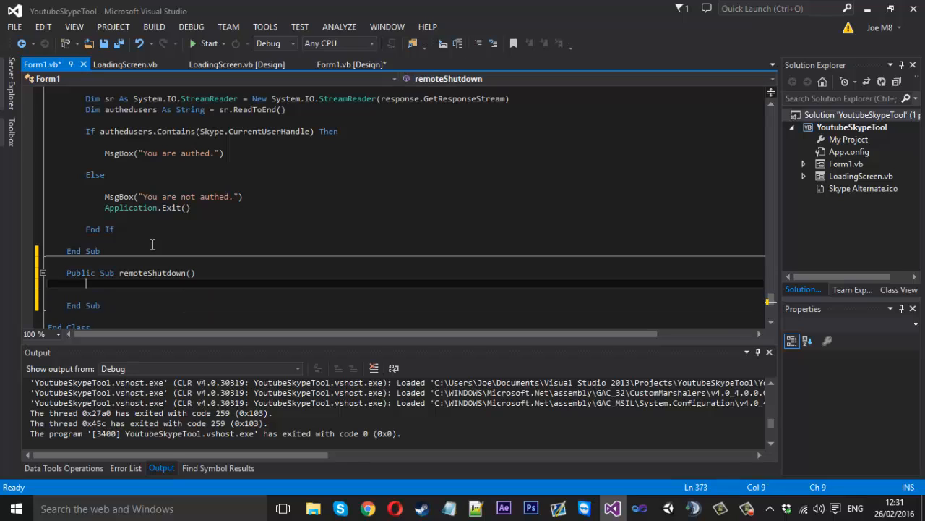
pyautogui.press('Return')
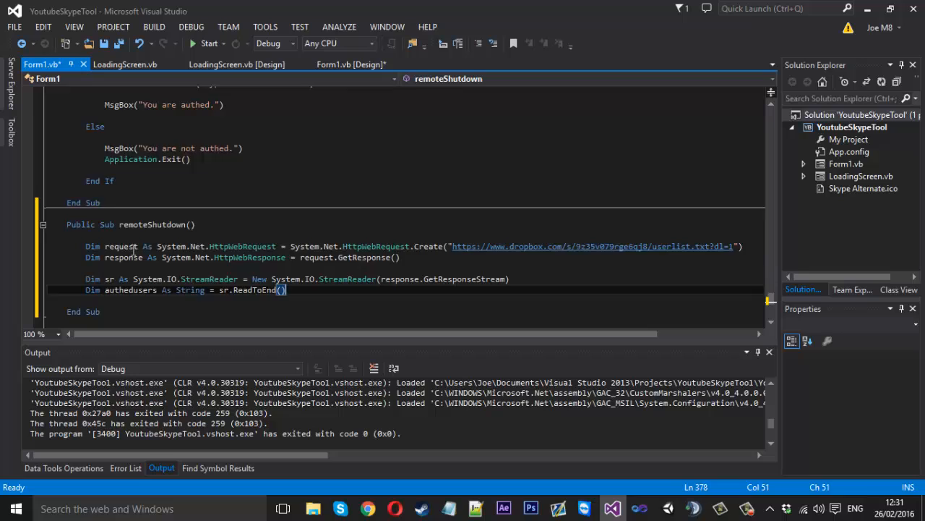
pyautogui.scroll(-3, 152, 245)
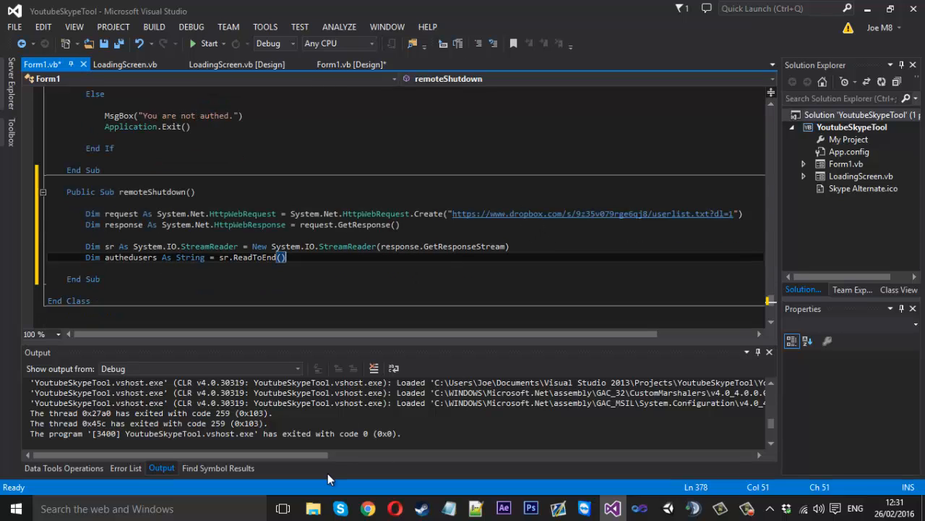
# Create remoteShutdown.txt containing 0 in the Dropbox Youtube folder and copy its Dropbox link.
pyautogui.click(313, 508)
pyautogui.rightClick(396, 230)
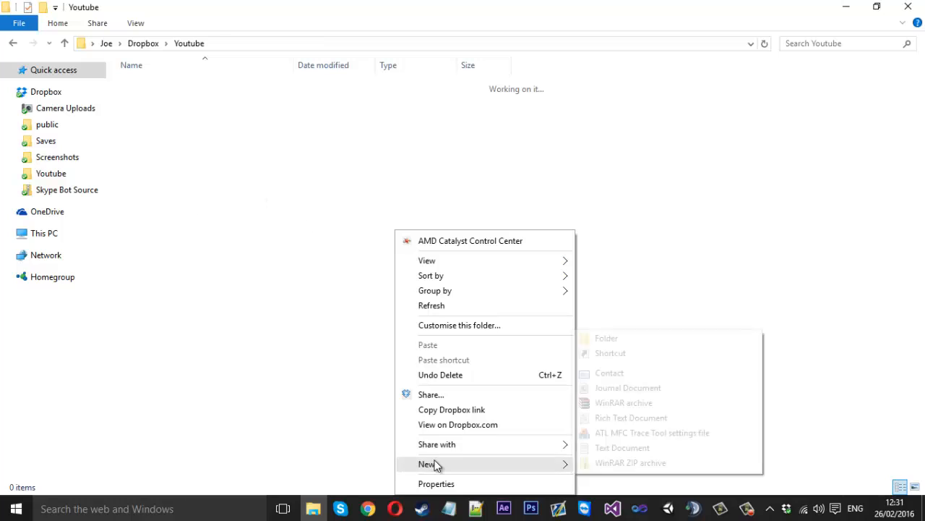
pyautogui.click(600, 447)
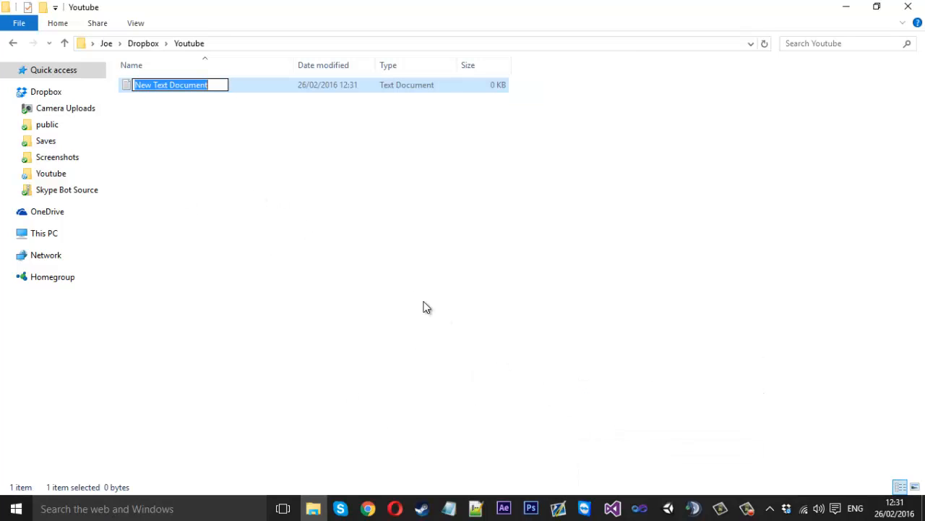
pyautogui.write('remoteshutdown')
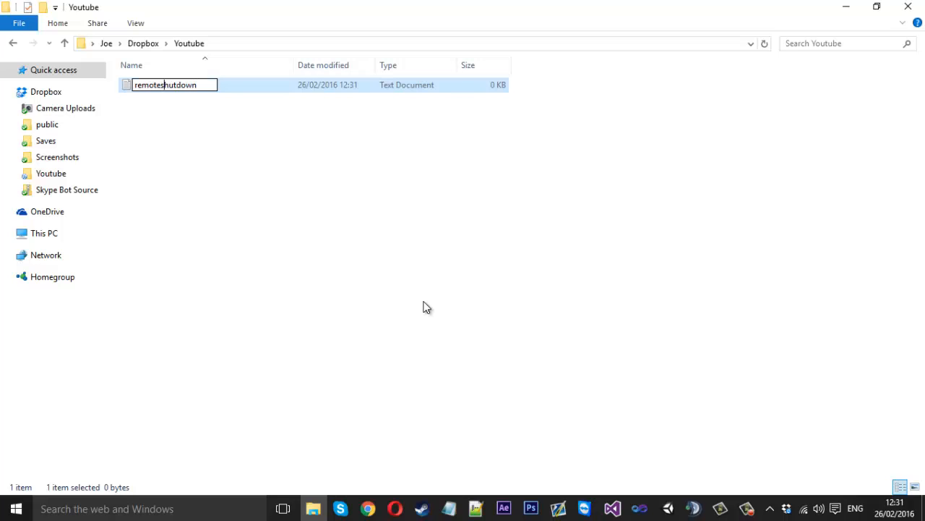
pyautogui.press('BackSpace')
pyautogui.write('S')
pyautogui.press('Return')
pyautogui.press('Return')
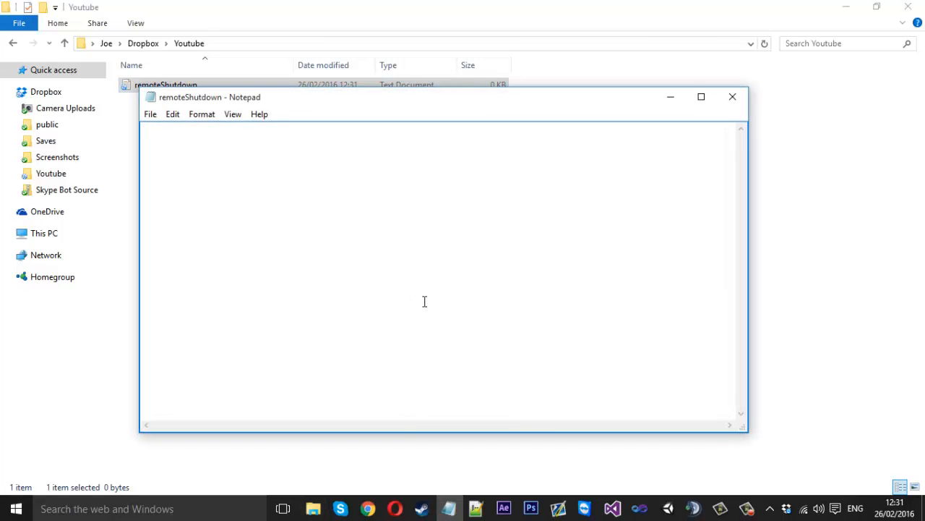
pyautogui.write('0')
pyautogui.hotkey('ctrl', 's')
pyautogui.click(732, 97)
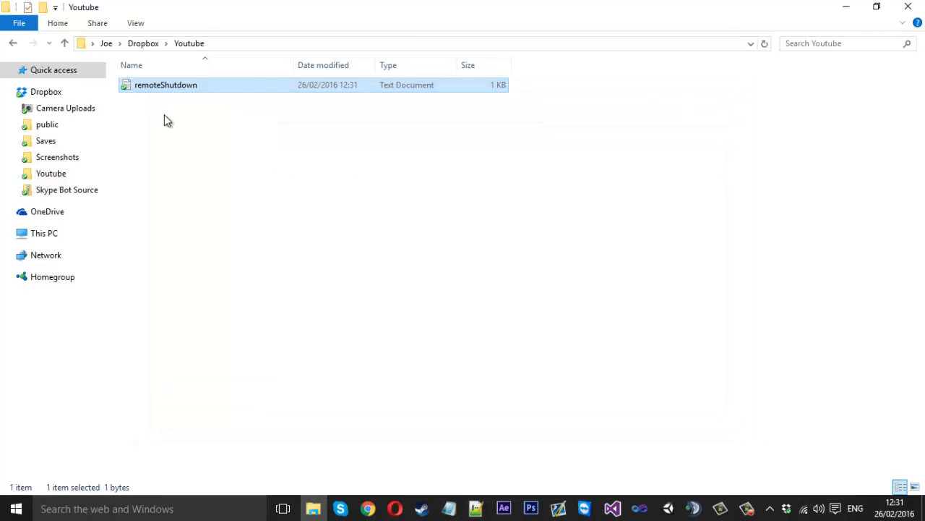
pyautogui.rightClick(240, 95)
pyautogui.click(303, 183)
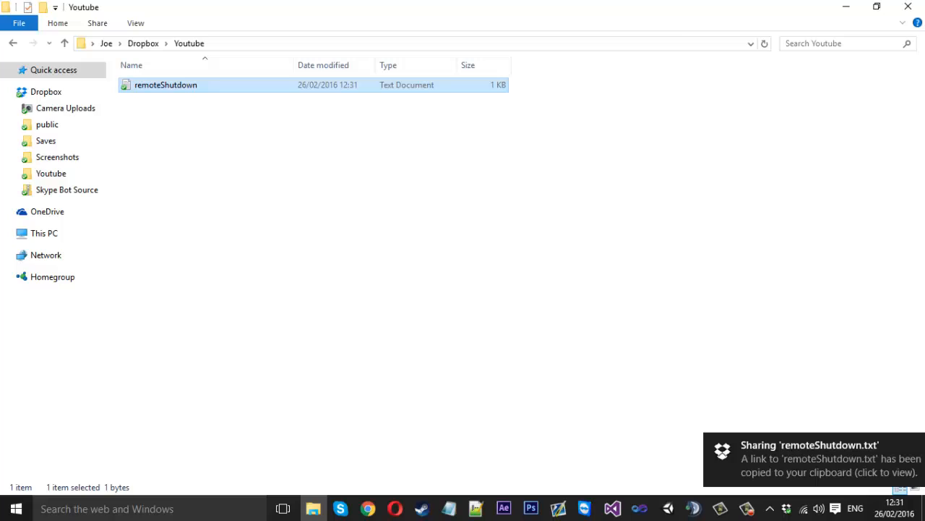
# Replace the request URL in remoteShutdown with the remoteShutdown.txt Dropbox link.
pyautogui.click(611, 508)
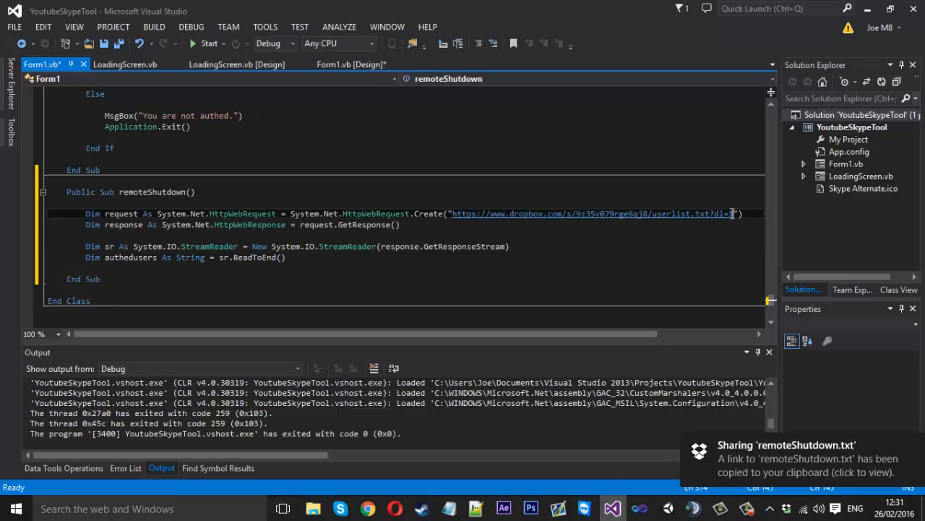
pyautogui.moveTo(733, 213); pyautogui.dragTo(452, 217)
pyautogui.hotkey('ctrl', 'v')
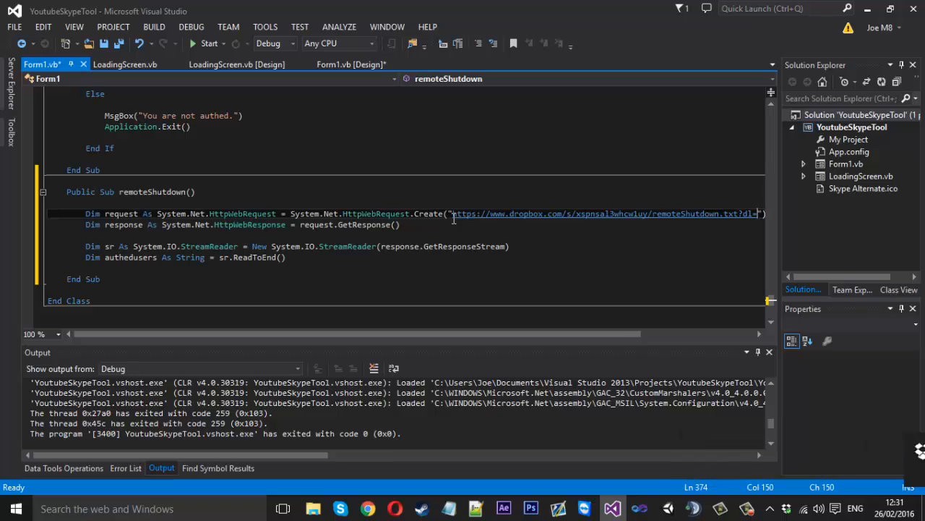
pyautogui.press('BackSpace')
pyautogui.write('1')
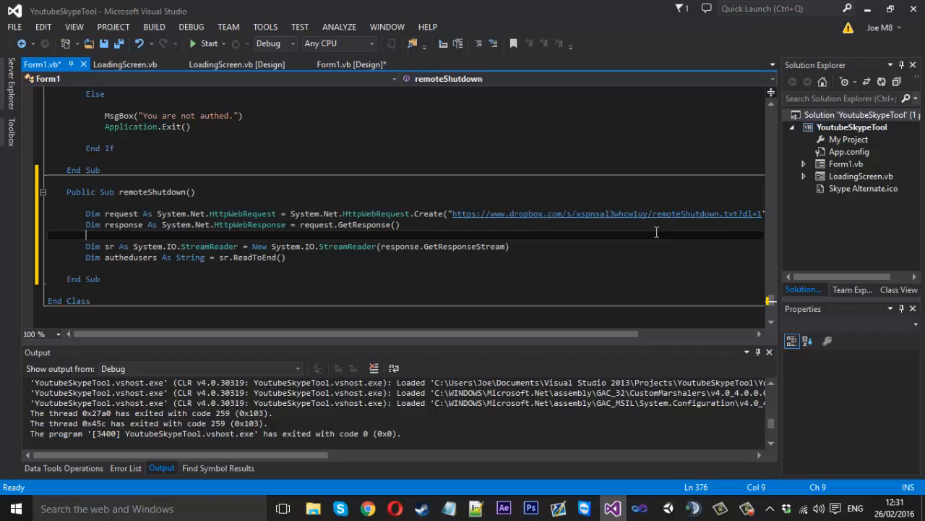
# Rename the ReadToEnd result variable from authedusers to remoteCommand.
pyautogui.click(362, 257)
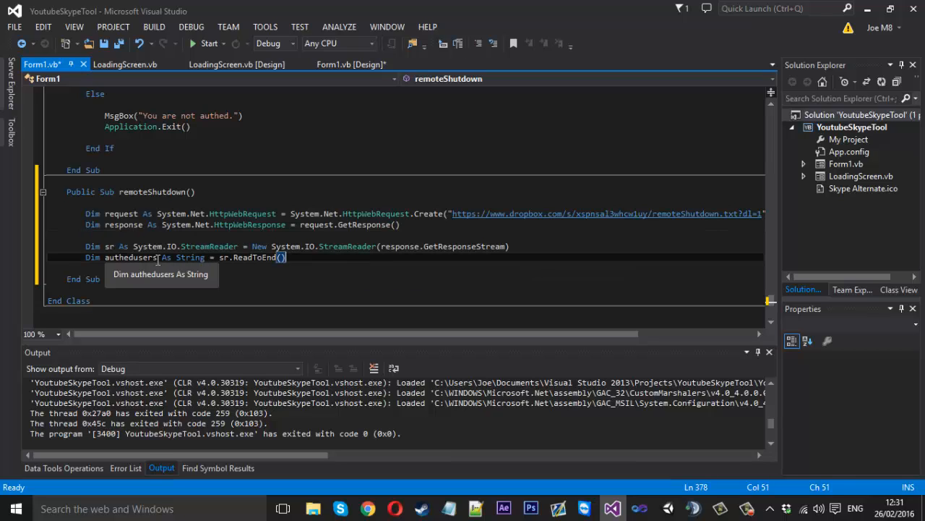
pyautogui.moveTo(157, 258); pyautogui.dragTo(103, 257)
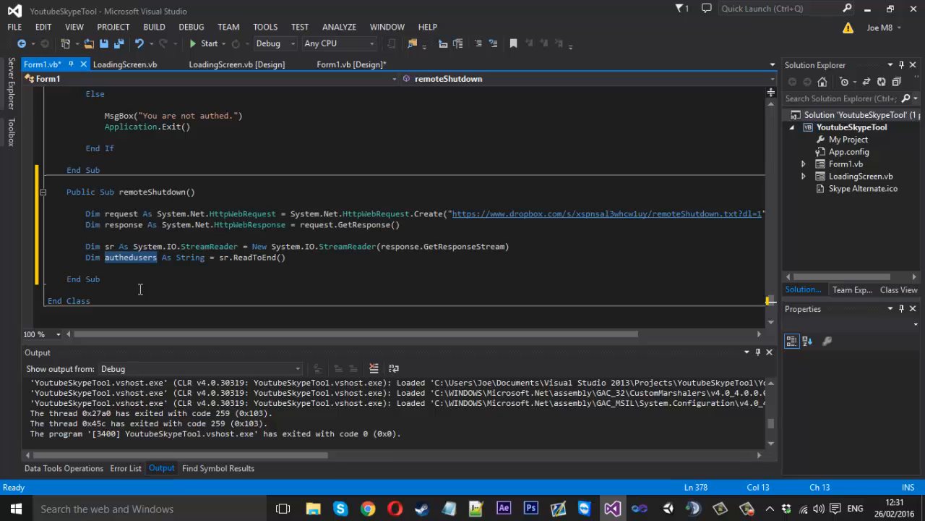
pyautogui.write('remotecommand')
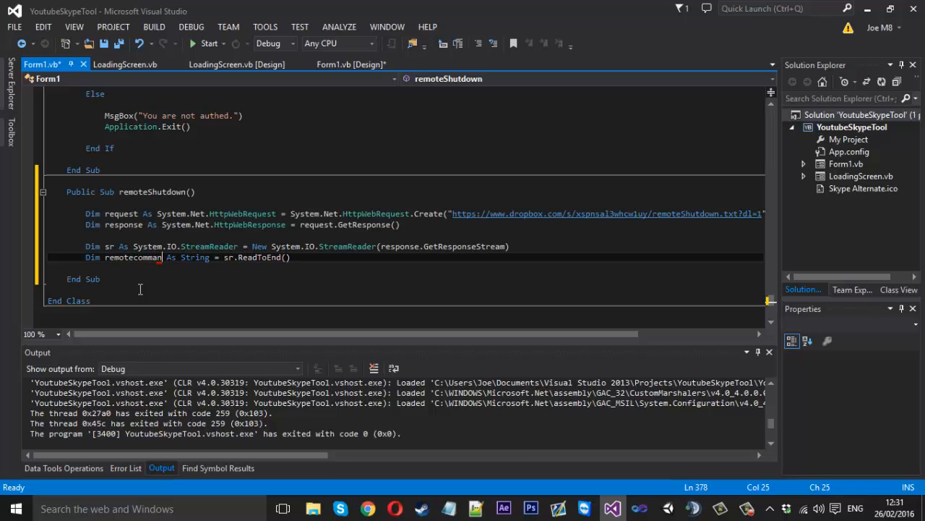
pyautogui.press('Left')
pyautogui.press('Left')
pyautogui.press('Left')
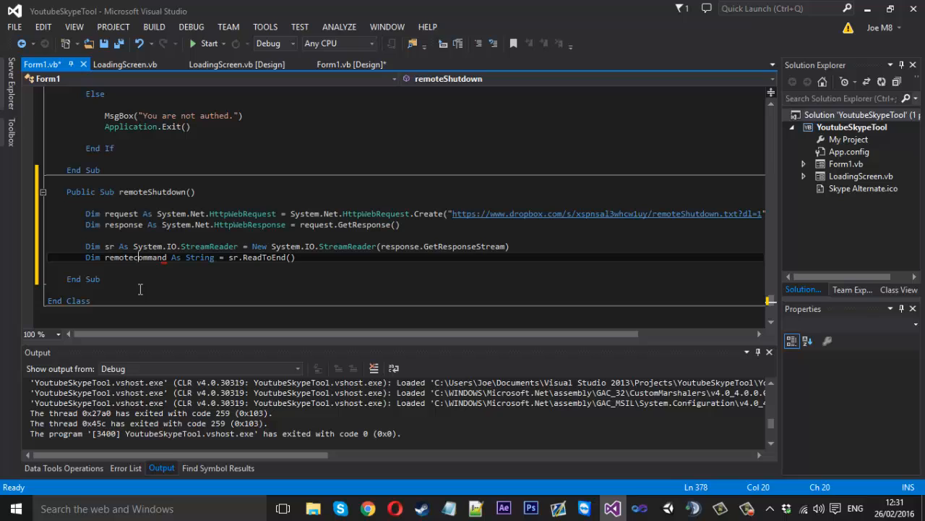
pyautogui.press('BackSpace')
pyautogui.write('C')
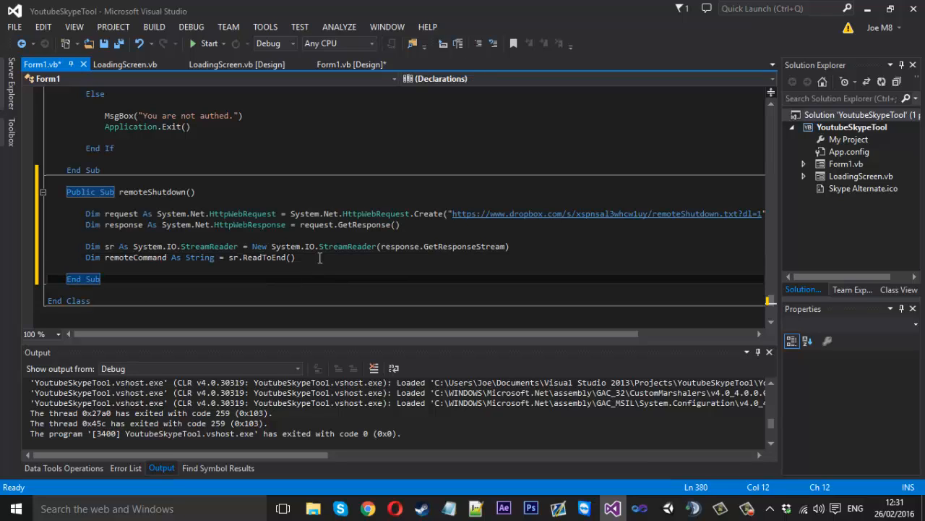
# Add If remoteCommand.Contains("0") Then below ReadToEnd with a 'Do nothing comment.
pyautogui.click(335, 257)
pyautogui.press('End')
pyautogui.press('Return')
pyautogui.press('Return')
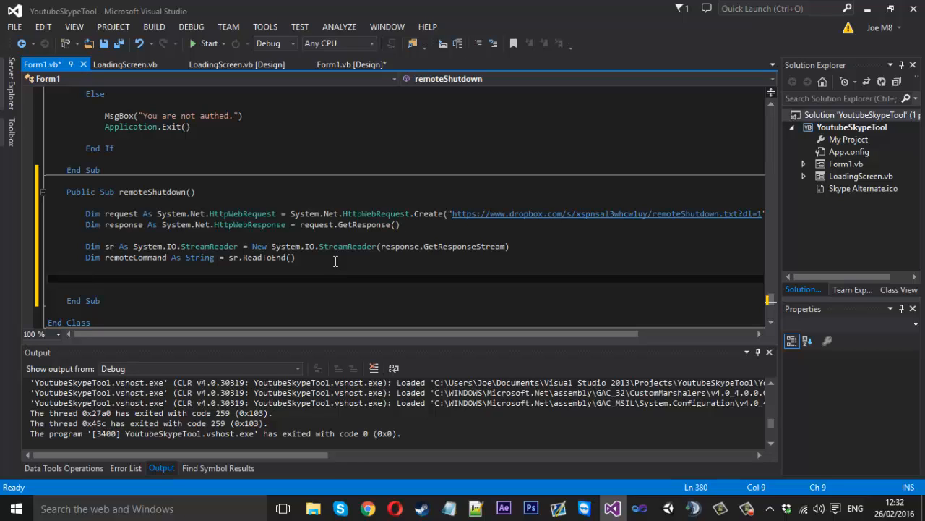
pyautogui.write('If')
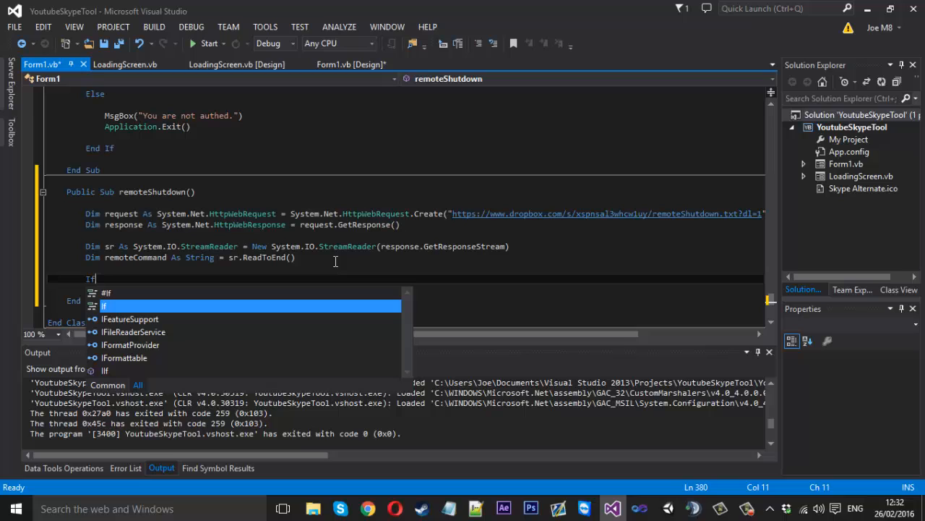
pyautogui.write(' re')
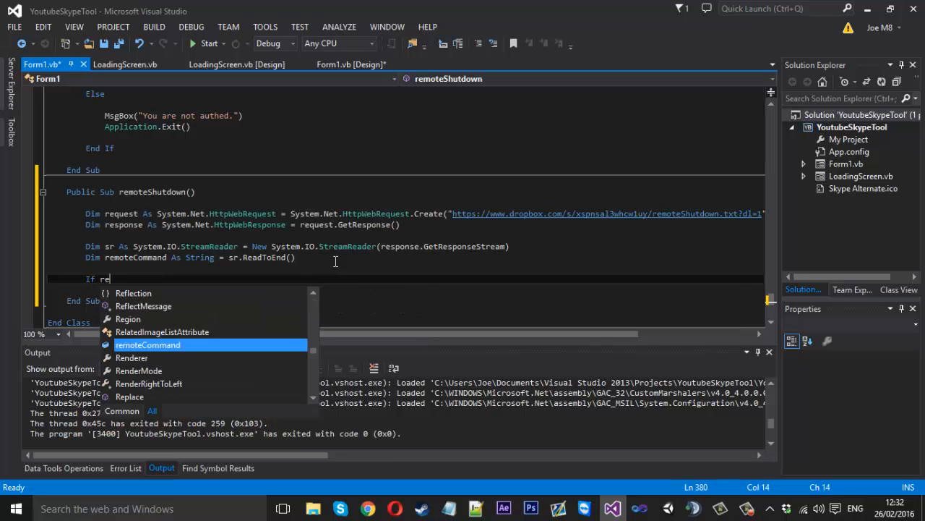
pyautogui.write('mo.con')
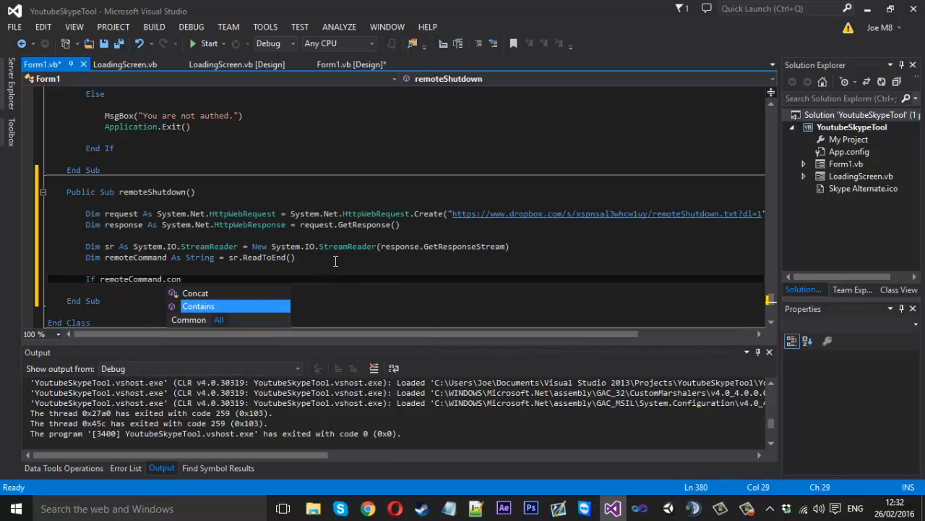
pyautogui.press('Tab')
pyautogui.write('(')
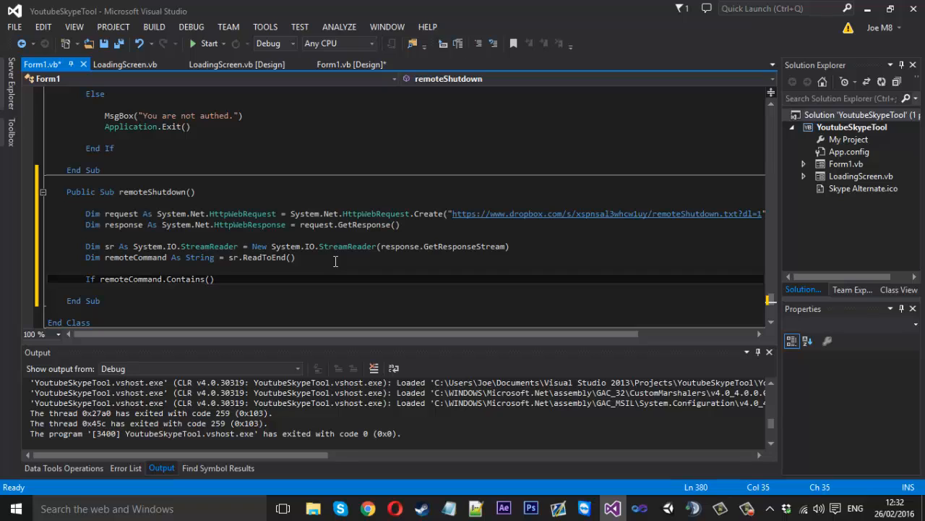
pyautogui.write('"0"')
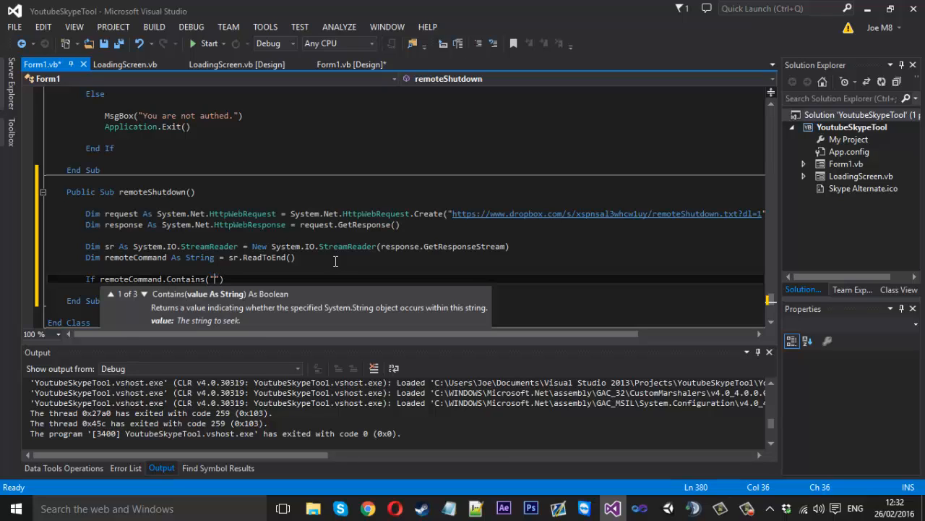
pyautogui.write(' Then')
pyautogui.press('Return')
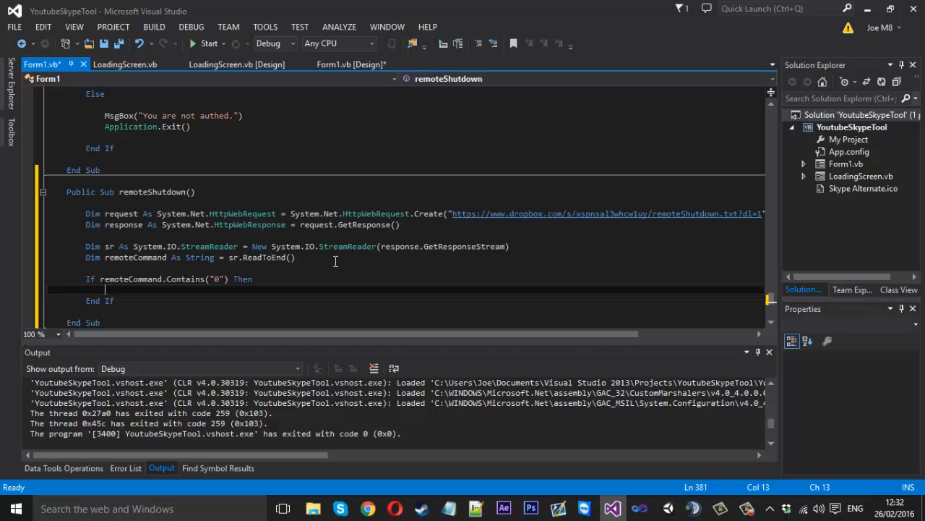
pyautogui.press('Return')
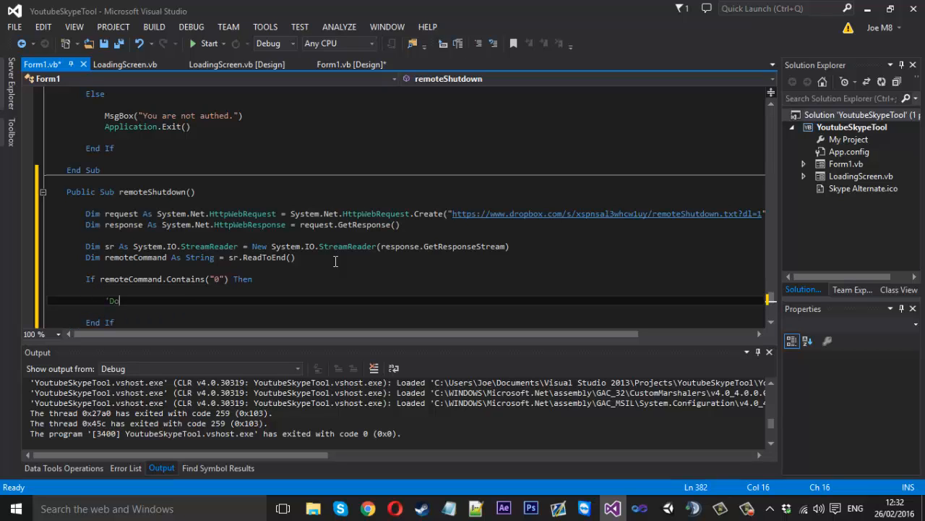
pyautogui.write("'Do nothing")
pyautogui.press('Return')
pyautogui.press('Return')
pyautogui.write('ElseIf')
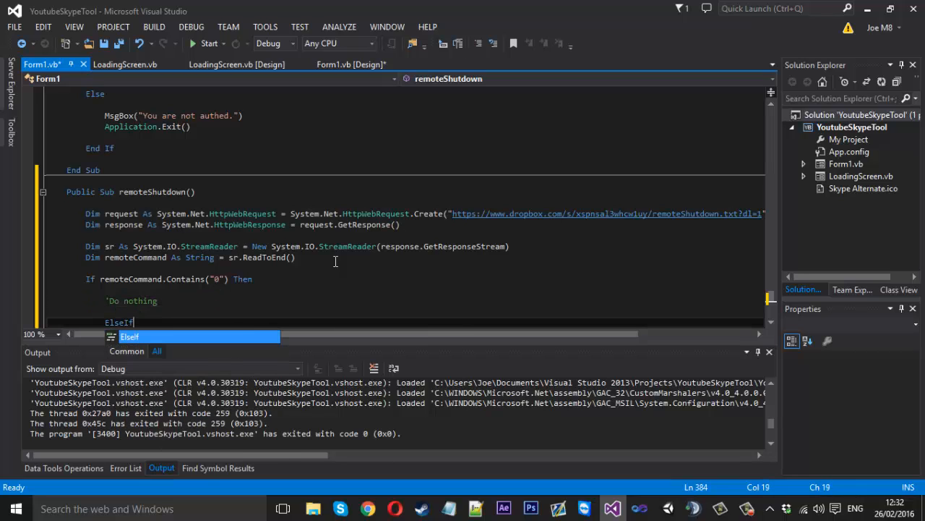
pyautogui.write(' remot')
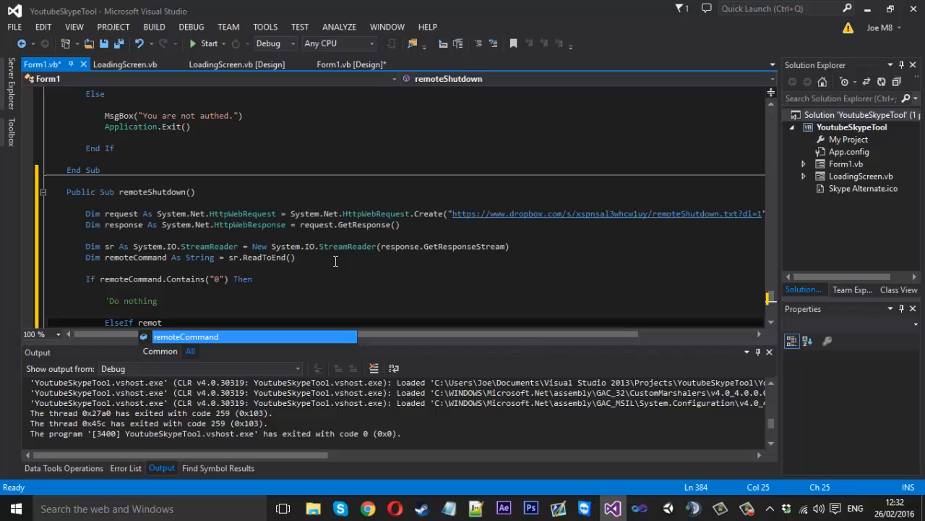
pyautogui.write('eco.contains')
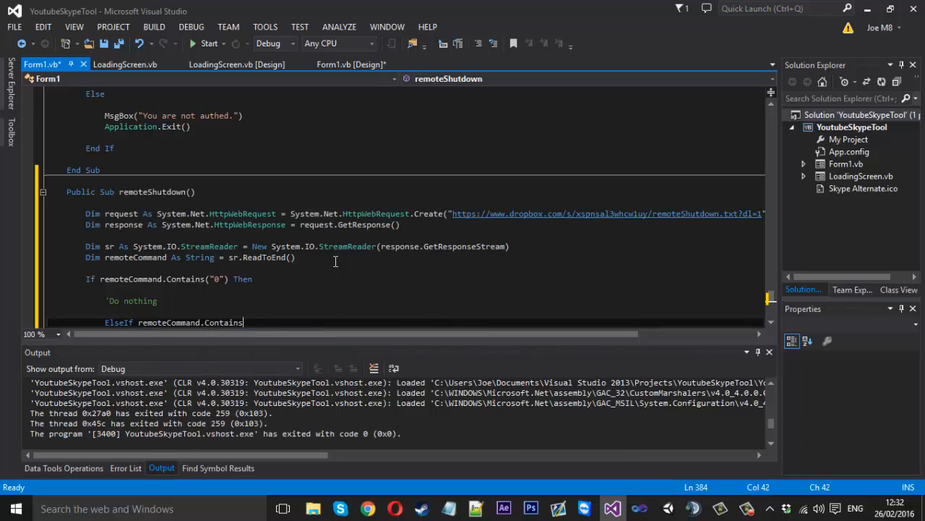
pyautogui.write('("1"')
pyautogui.write(') Then')
# Add ElseIf branches for "1" and "2" commented 'Shutdown and 'Lock tabs.
pyautogui.press('Return')
pyautogui.press('Return')
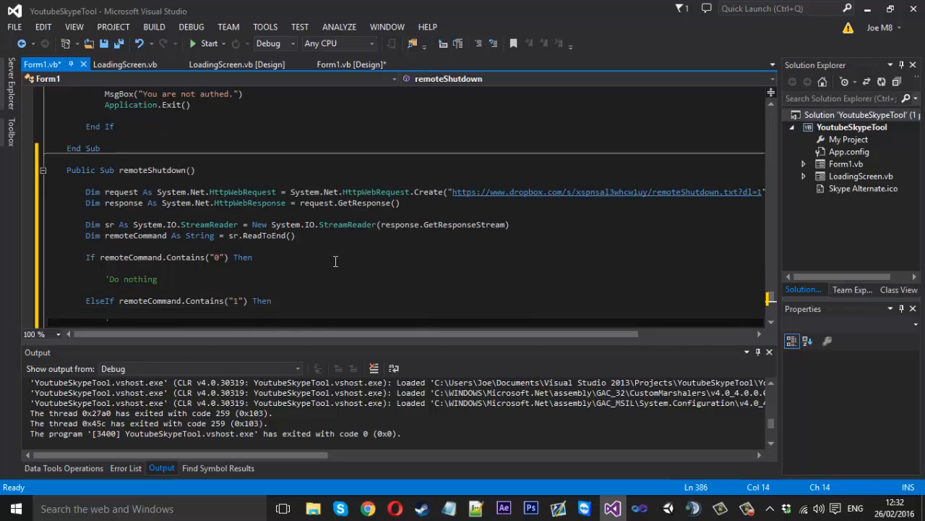
pyautogui.write('Shutdown')
pyautogui.press('Return')
pyautogui.press('Return')
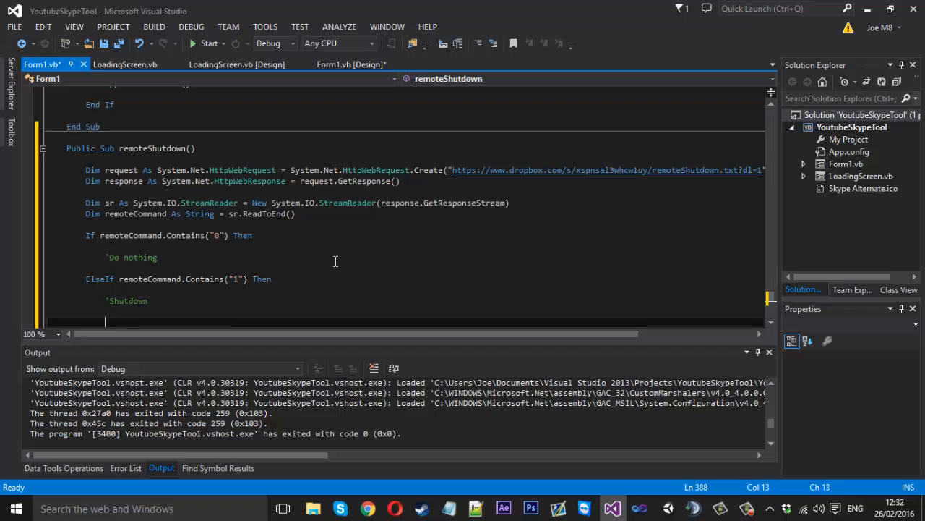
pyautogui.write('Els')
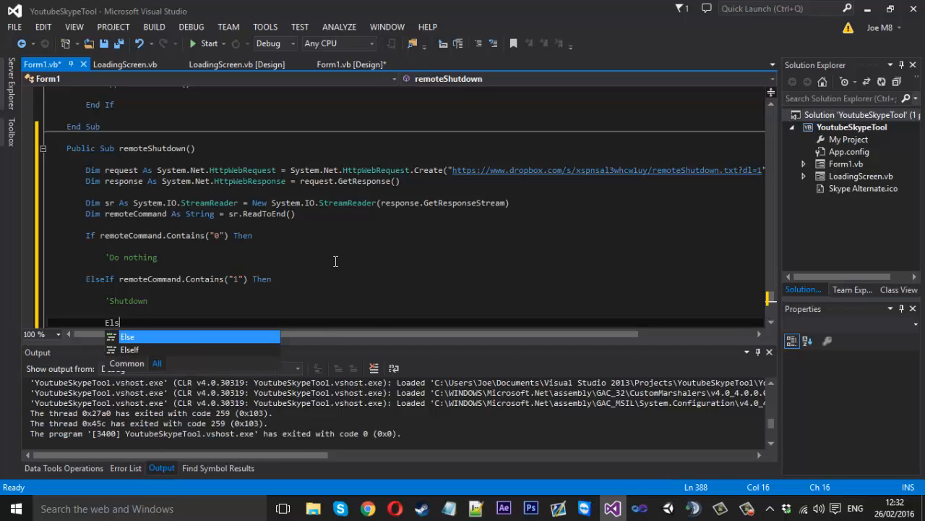
pyautogui.write('eIf')
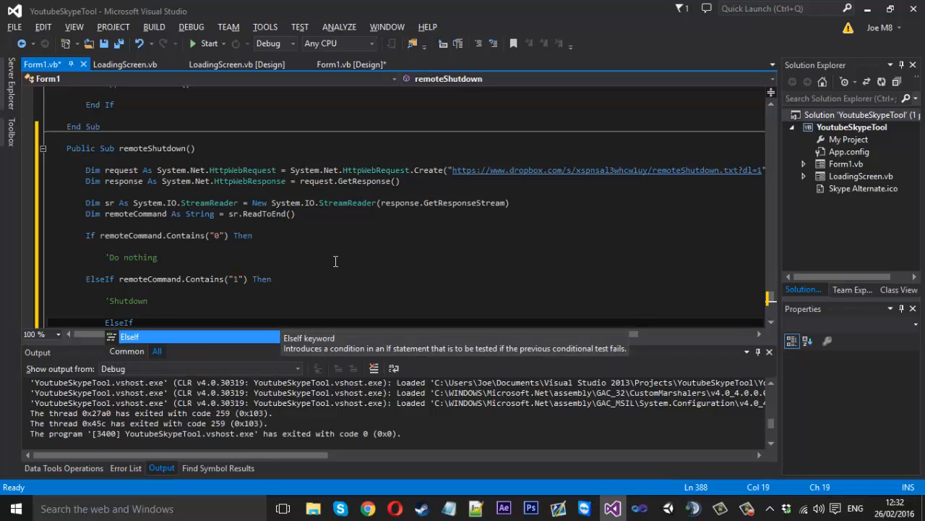
pyautogui.write(' remoteCommand.')
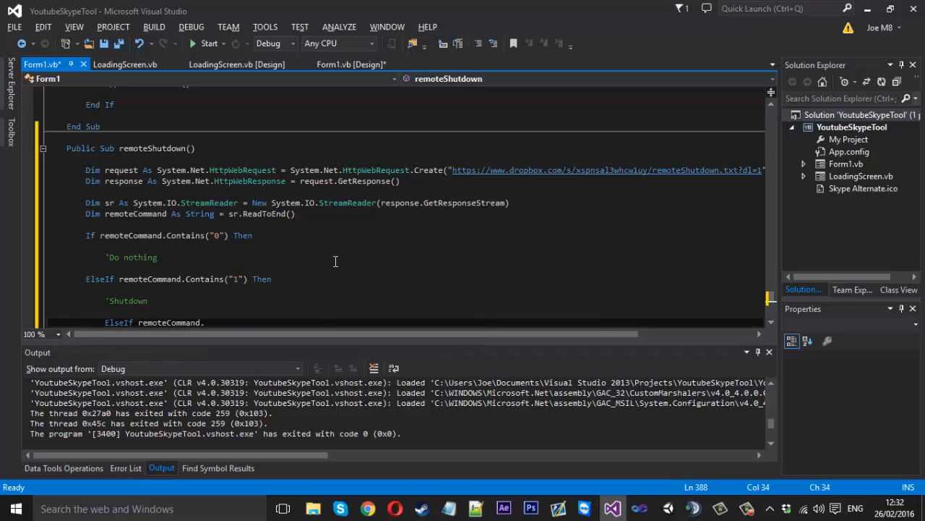
pyautogui.write('Contains(')
pyautogui.write('"2") T')
pyautogui.write('hen')
pyautogui.press('Return')
pyautogui.press('Return')
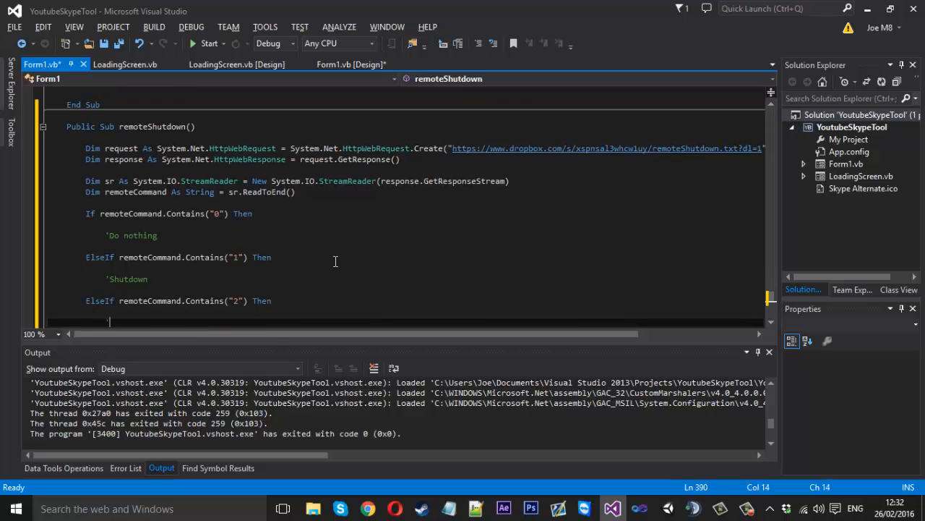
pyautogui.write('Lockta')
pyautogui.write('bs')
pyautogui.press('BackSpace')
pyautogui.press('BackSpace')
pyautogui.write('tabs')
pyautogui.scroll(-1, 335, 261)
pyautogui.scroll(-2, 217, 246)
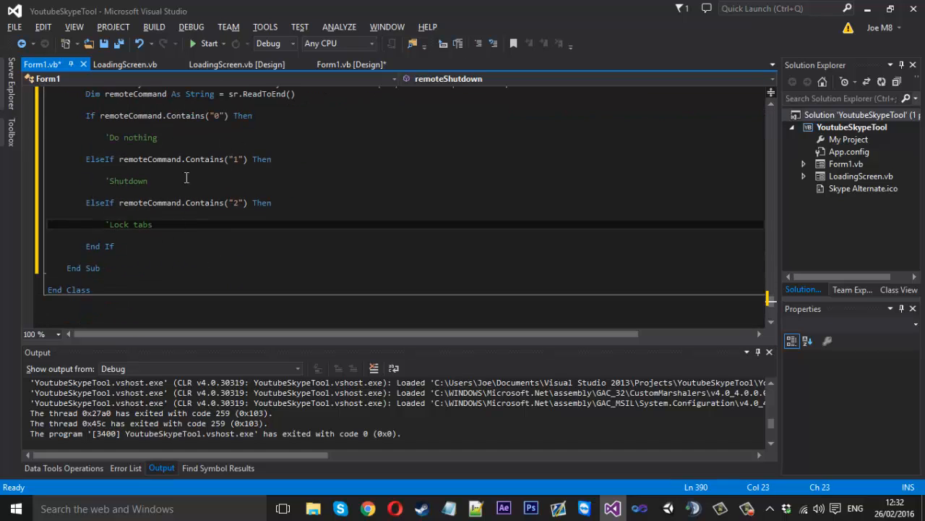
pyautogui.scroll(2, 210, 239)
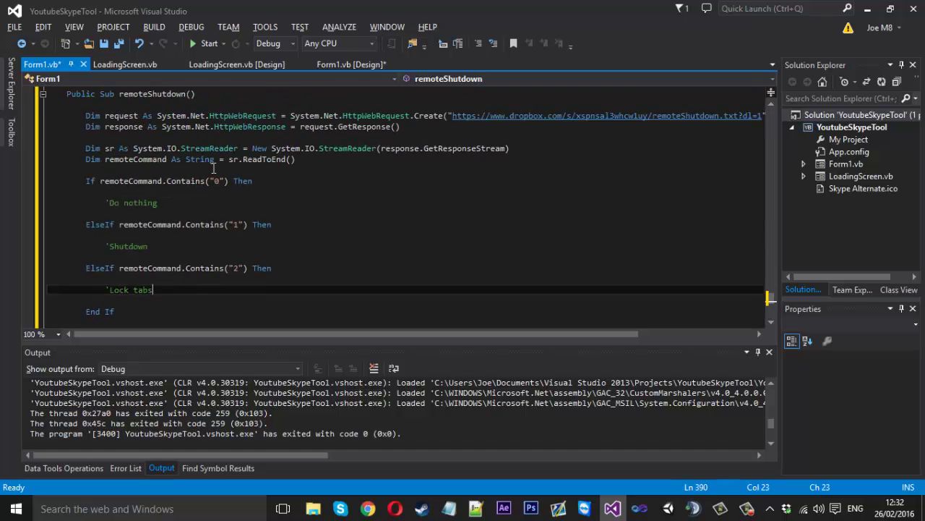
# Put Application.Exit() under the Shutdown comment.
pyautogui.click(196, 241)
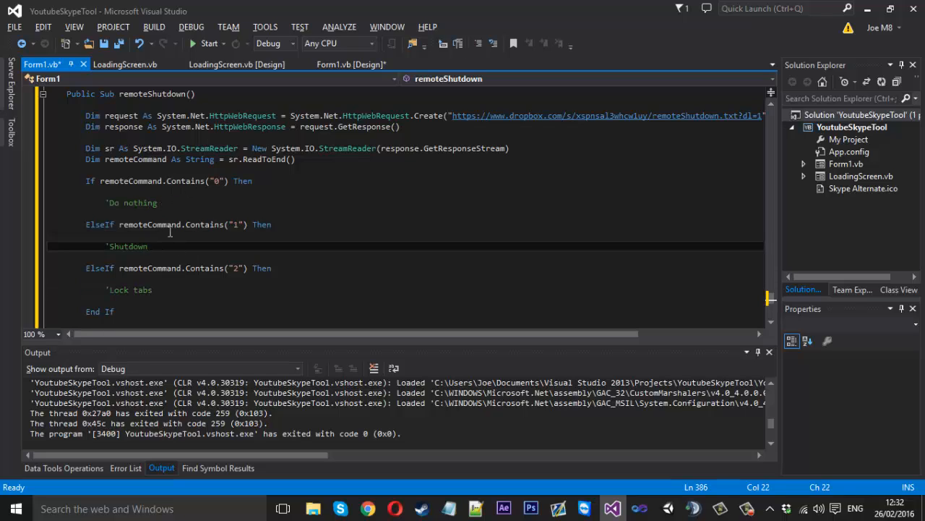
pyautogui.press('Return')
pyautogui.write('app')
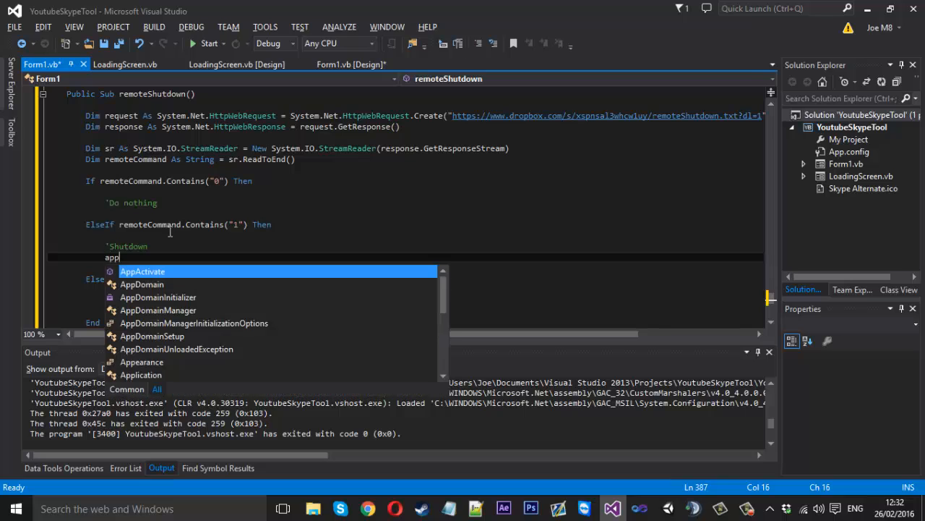
pyautogui.write('lication.ex')
pyautogui.press('Tab')
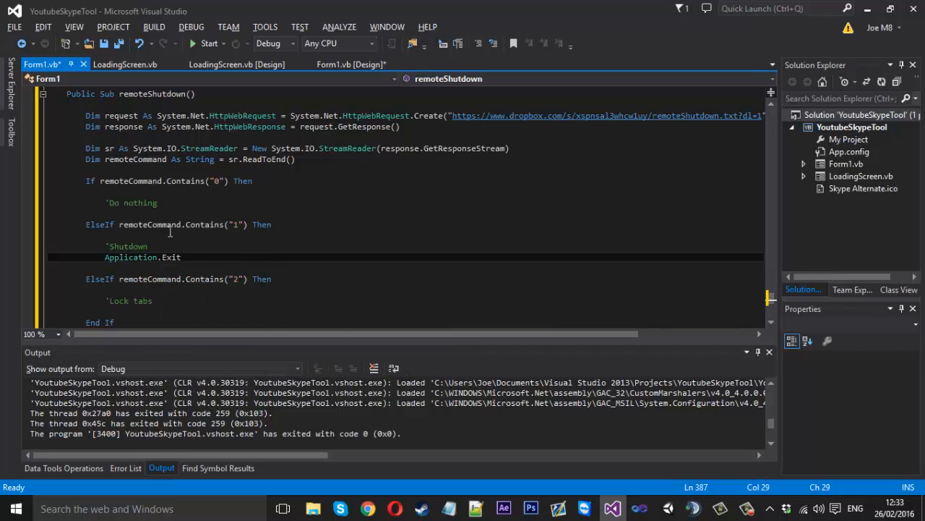
pyautogui.write('()')
pyautogui.scroll(-1, 170, 233)
# Put TabControl1.Enabled = False under the Lock tabs comment.
pyautogui.click(165, 266)
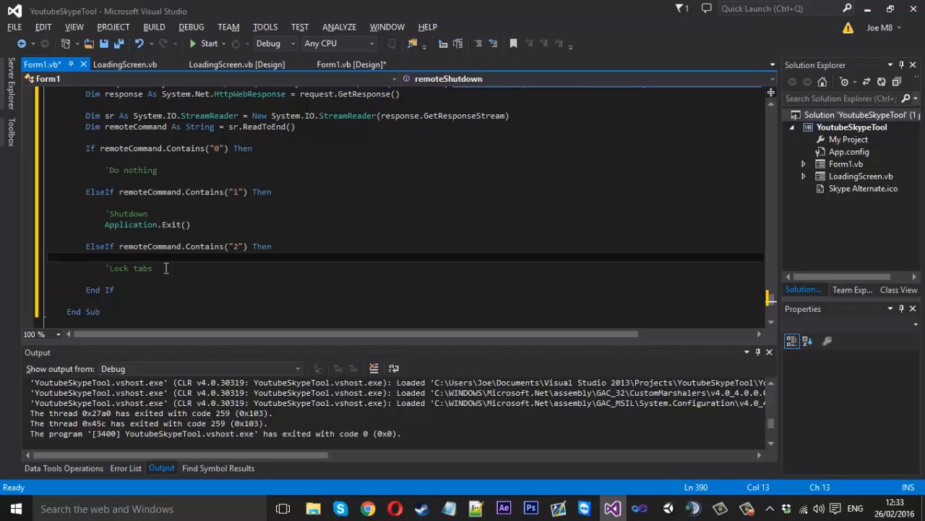
pyautogui.press('Return')
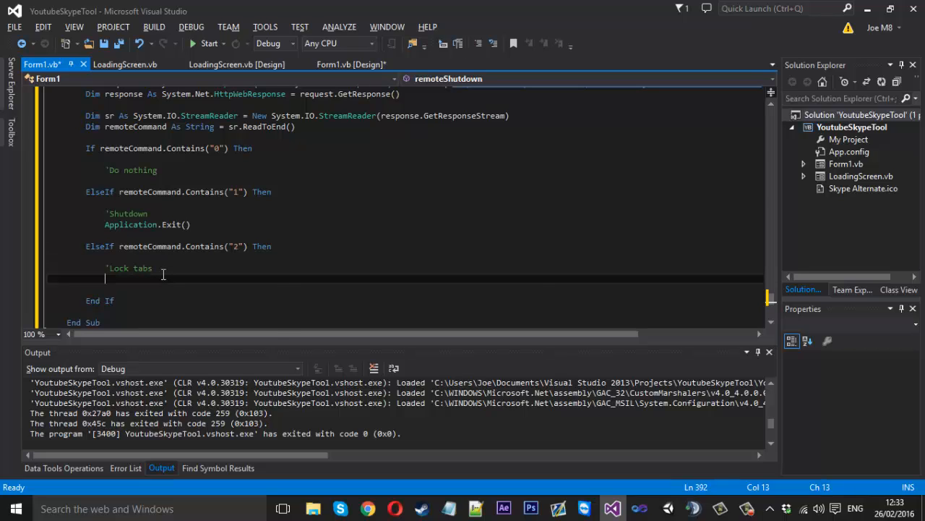
pyautogui.write('Tabcon')
pyautogui.press('Down')
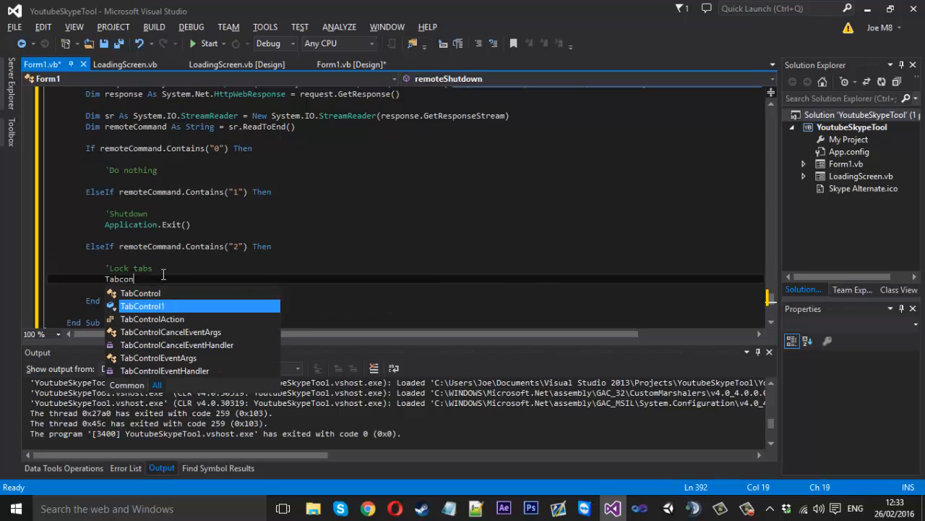
pyautogui.write('/')
pyautogui.write('o')
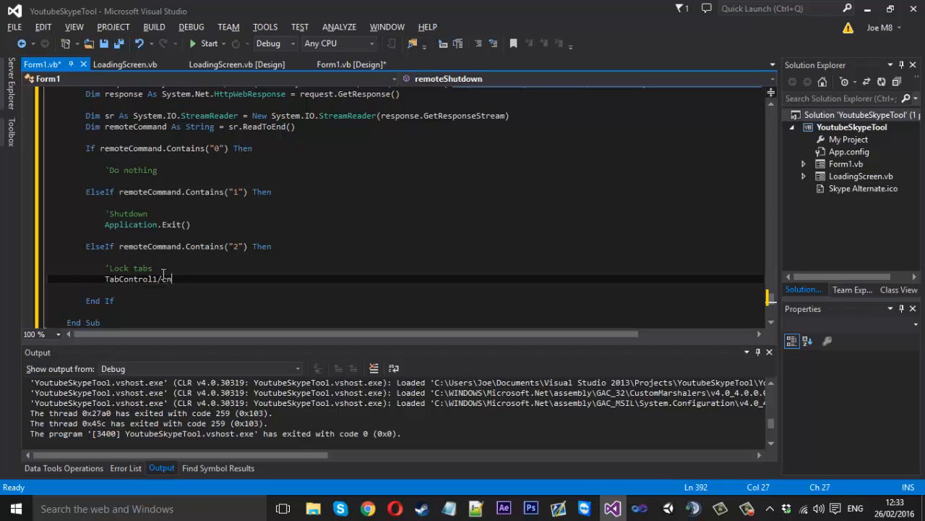
pyautogui.press('BackSpace')
pyautogui.press('BackSpace')
pyautogui.write('e')
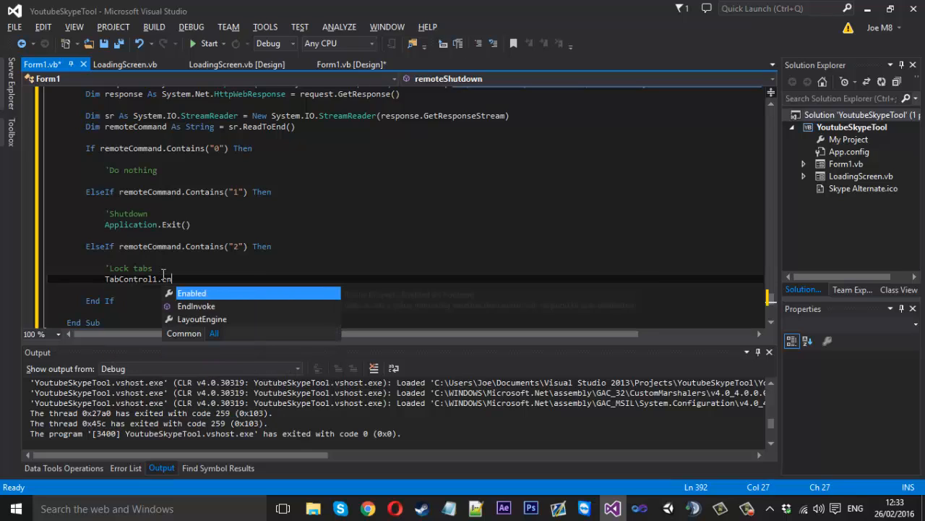
pyautogui.press('Tab')
pyautogui.write('= False')
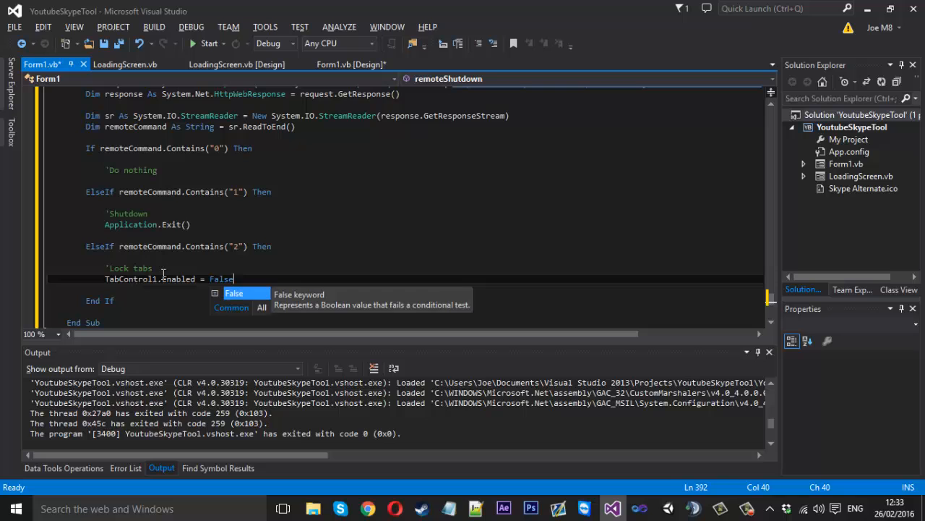
pyautogui.click(206, 222)
pyautogui.scroll(1, 206, 222)
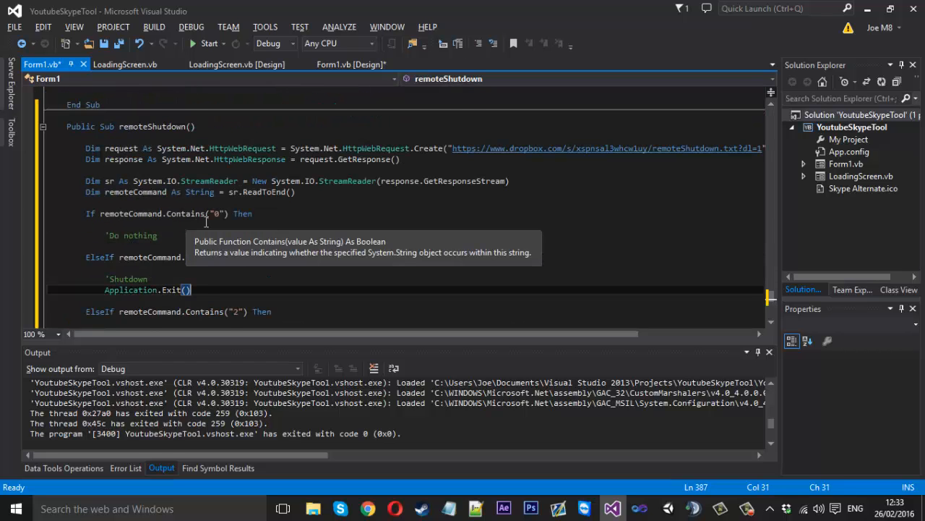
pyautogui.scroll(1, 206, 222)
pyautogui.scroll(1, 207, 213)
pyautogui.scroll(3, 208, 212)
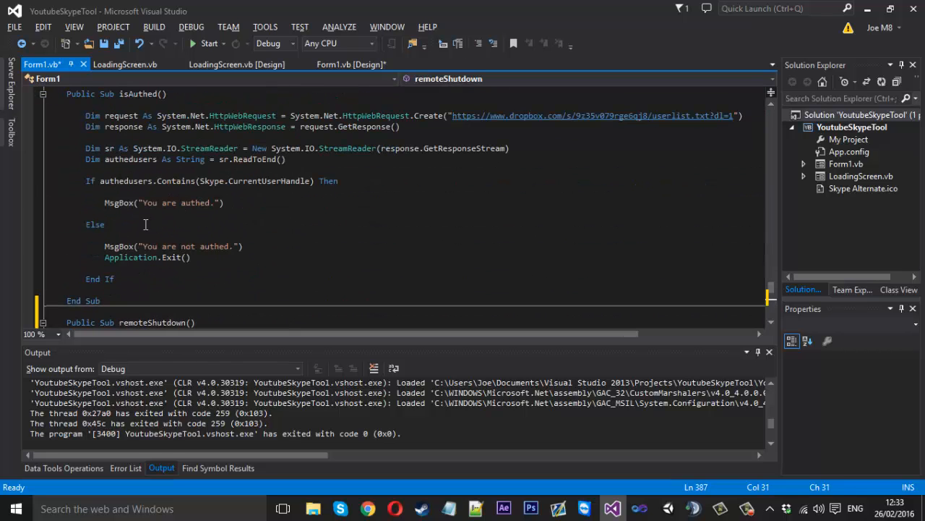
pyautogui.scroll(3, 145, 222)
pyautogui.scroll(3, 145, 222)
pyautogui.scroll(3, 146, 222)
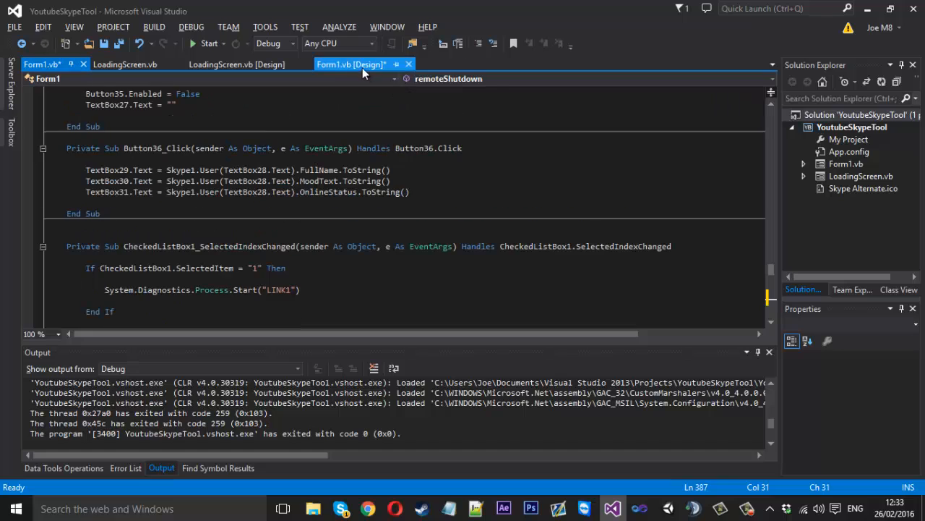
# Insert a remoteShutdown() call in Form1_Load right above isAuthed().
pyautogui.click(352, 65)
pyautogui.doubleClick(323, 100)
pyautogui.scroll(-7, 324, 144)
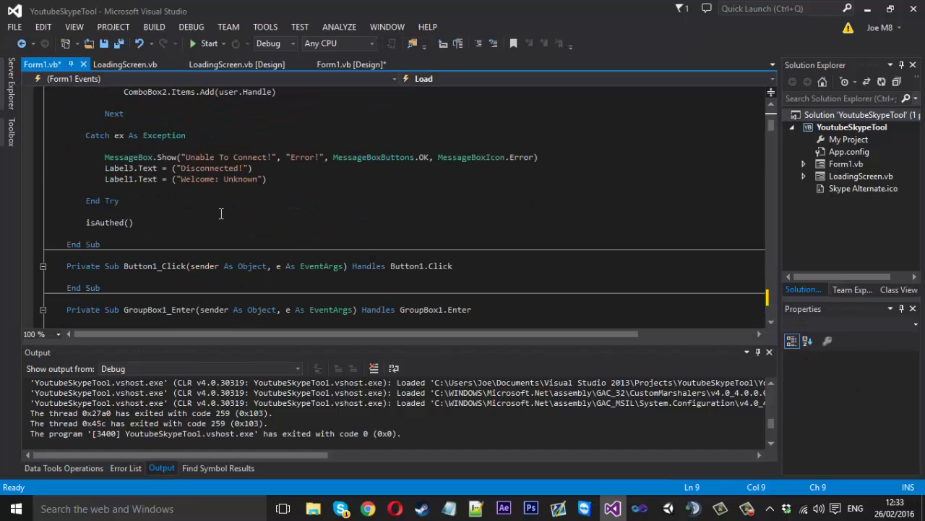
pyautogui.click(181, 221)
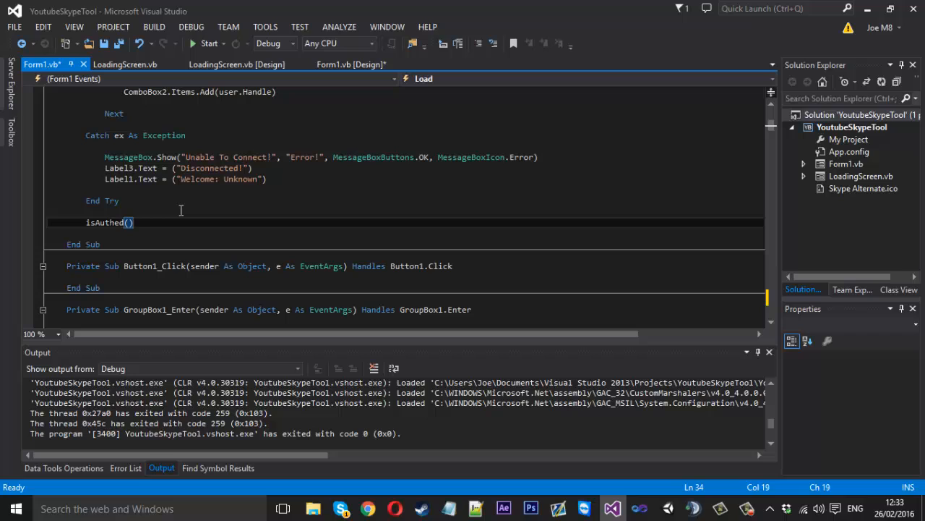
pyautogui.click(180, 210)
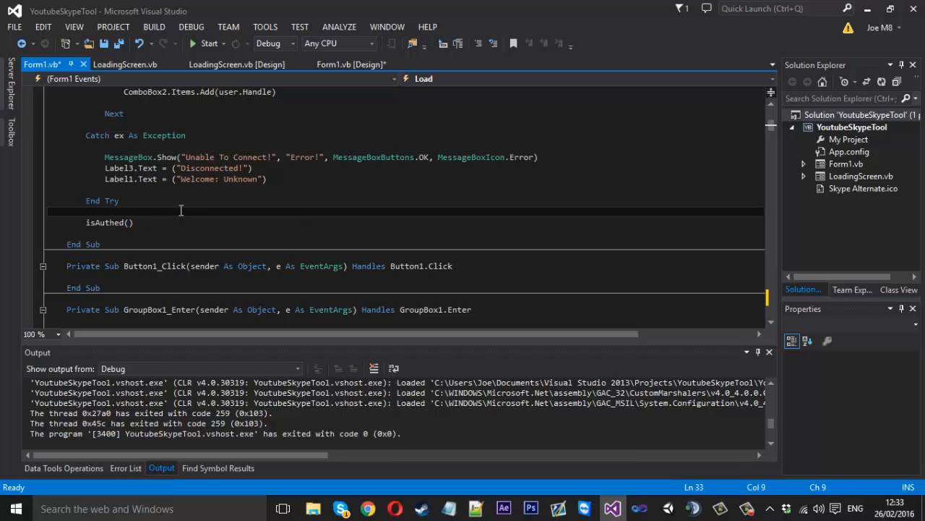
pyautogui.press('Return')
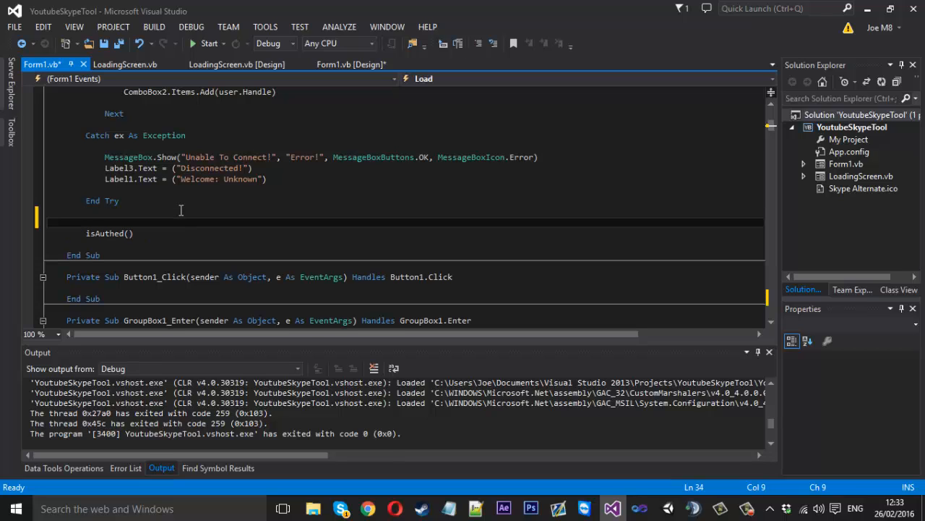
pyautogui.write('remote')
pyautogui.press('Tab')
pyautogui.write('()')
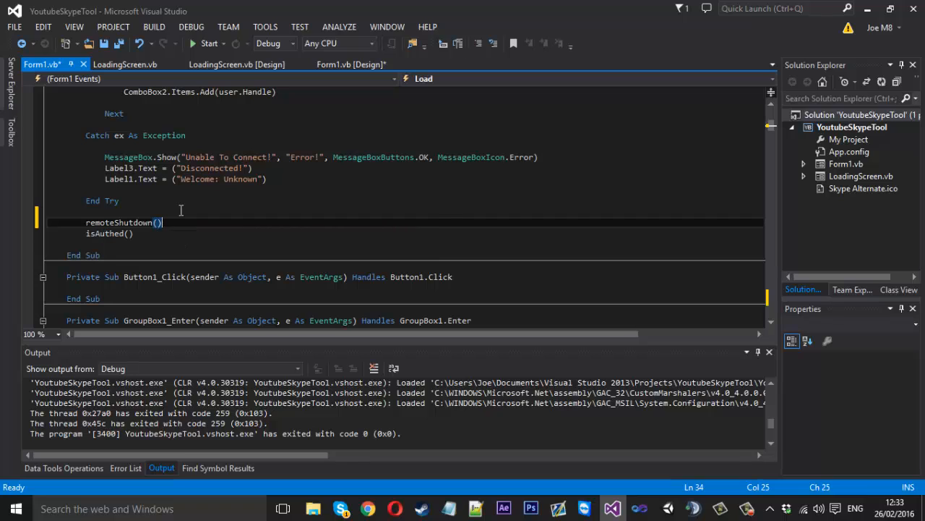
# Test-run the tool, dismiss the authed message and close it.
pyautogui.click(150, 231)
pyautogui.click(202, 44)
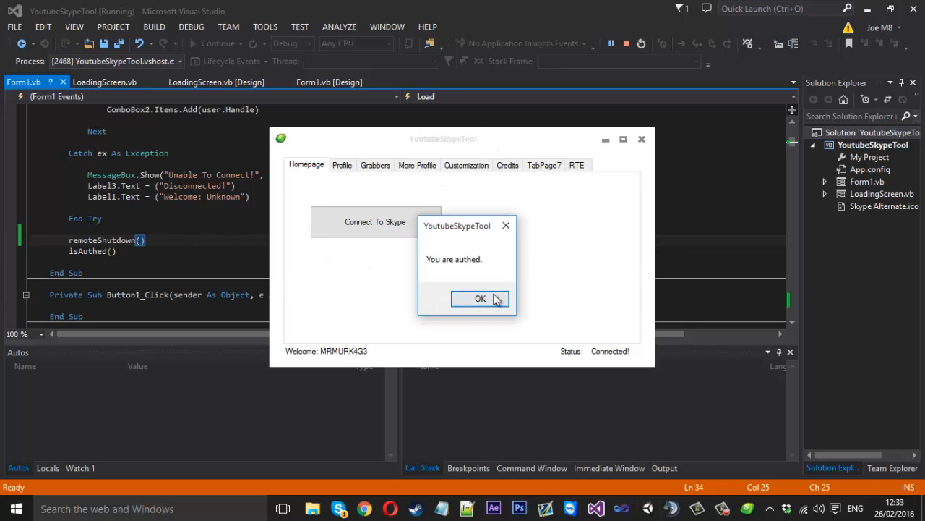
pyautogui.click(498, 299)
pyautogui.moveTo(507, 150)
pyautogui.mouseDown()
pyautogui.moveTo(290, 178)
pyautogui.moveTo(561, 110)
pyautogui.mouseUp()
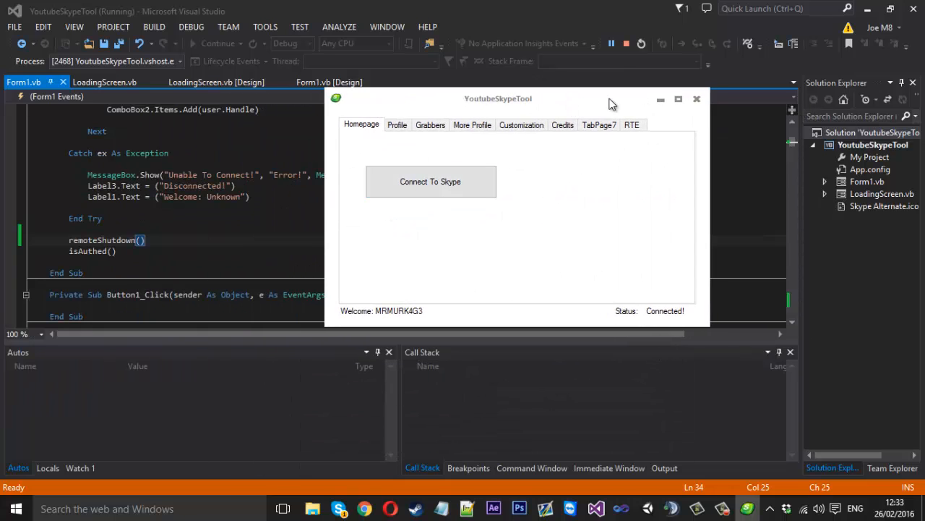
pyautogui.click(696, 100)
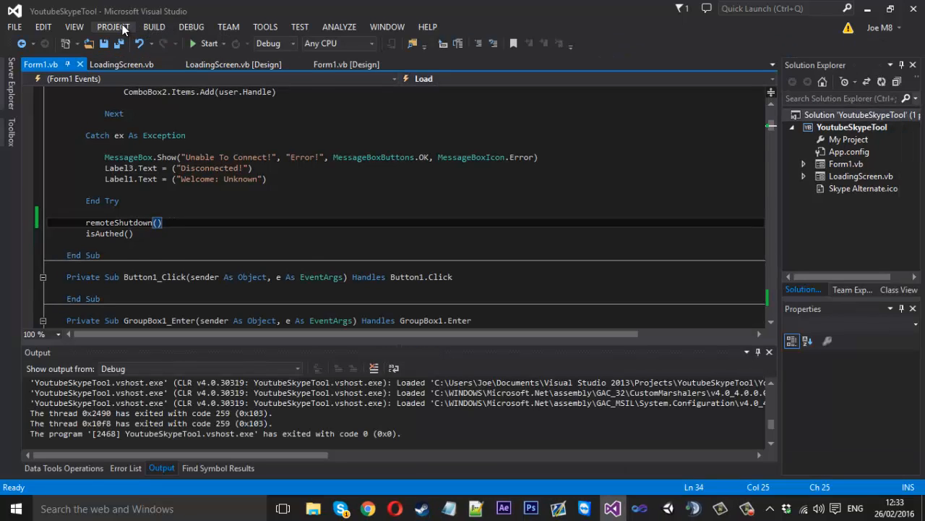
# Set the project's startup form to Form1 in Project Properties.
pyautogui.click(113, 27)
pyautogui.click(134, 279)
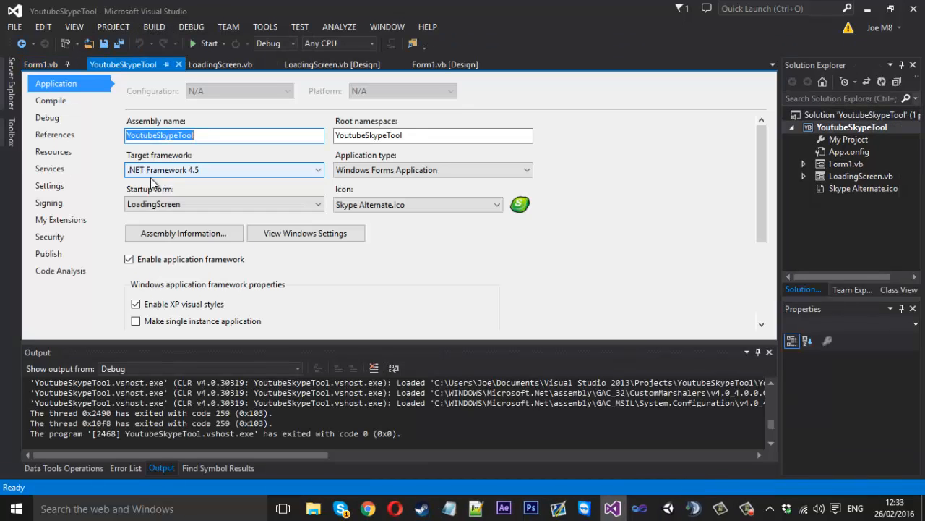
pyautogui.click(166, 205)
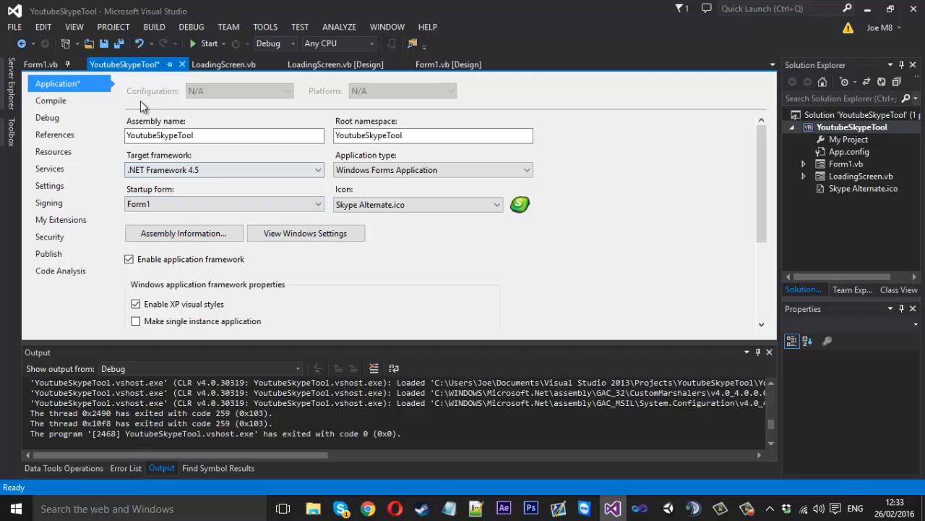
pyautogui.hotkey('ctrl', 's')
pyautogui.click(179, 64)
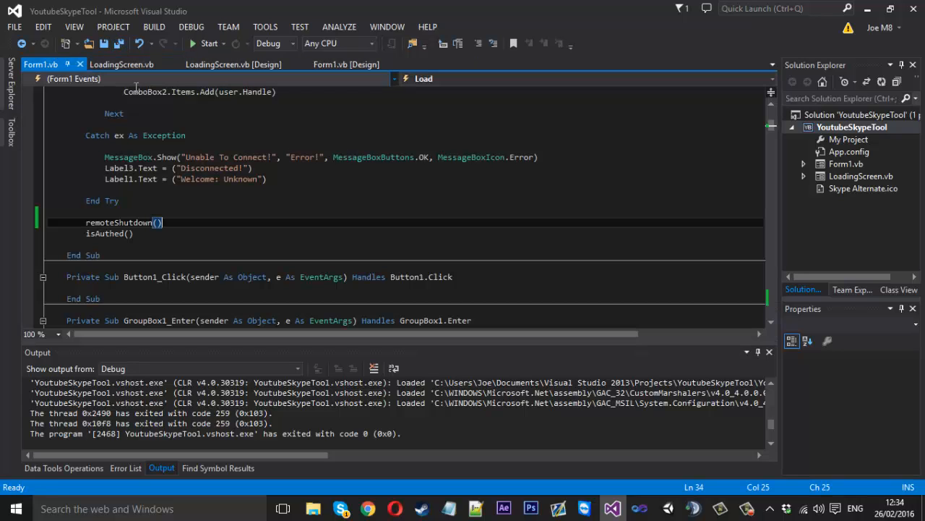
# Change the Dropbox remoteShutdown file's value from 0 to 1.
pyautogui.click(314, 508)
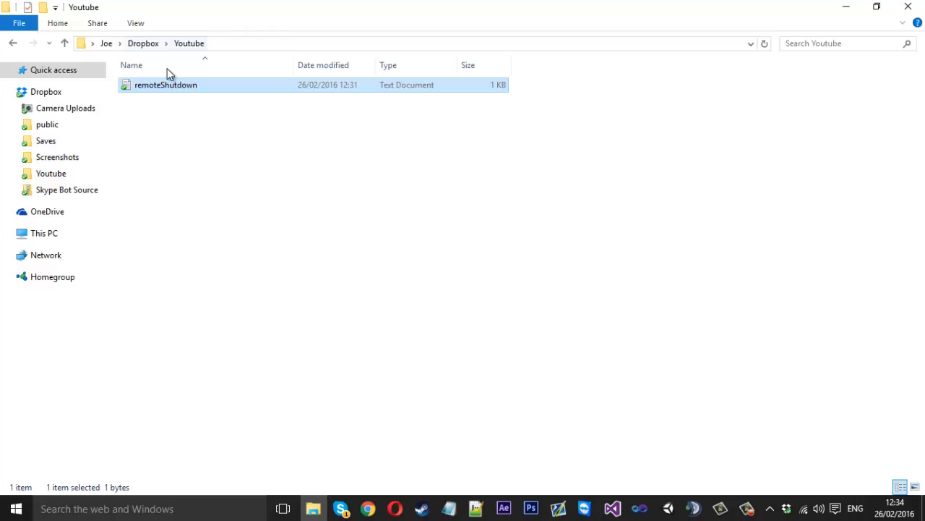
pyautogui.doubleClick(239, 84)
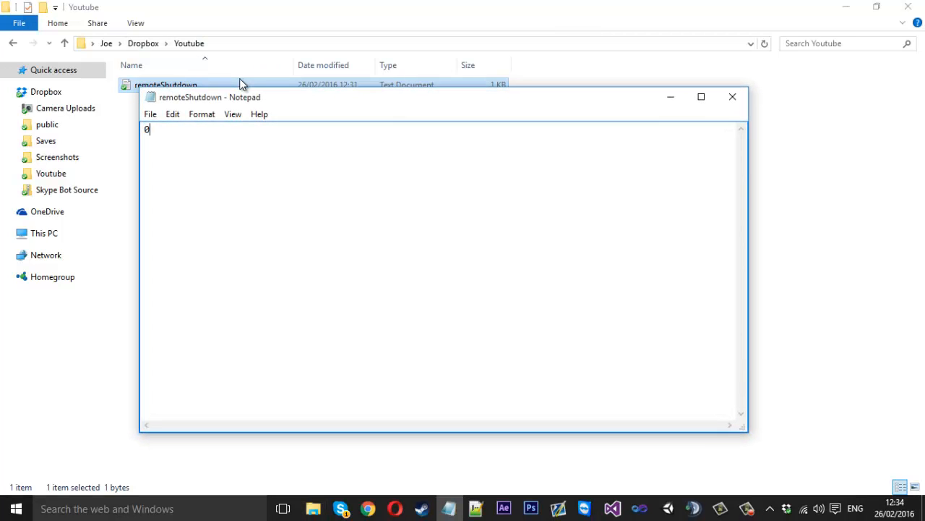
pyautogui.press('BackSpace')
pyautogui.write('1')
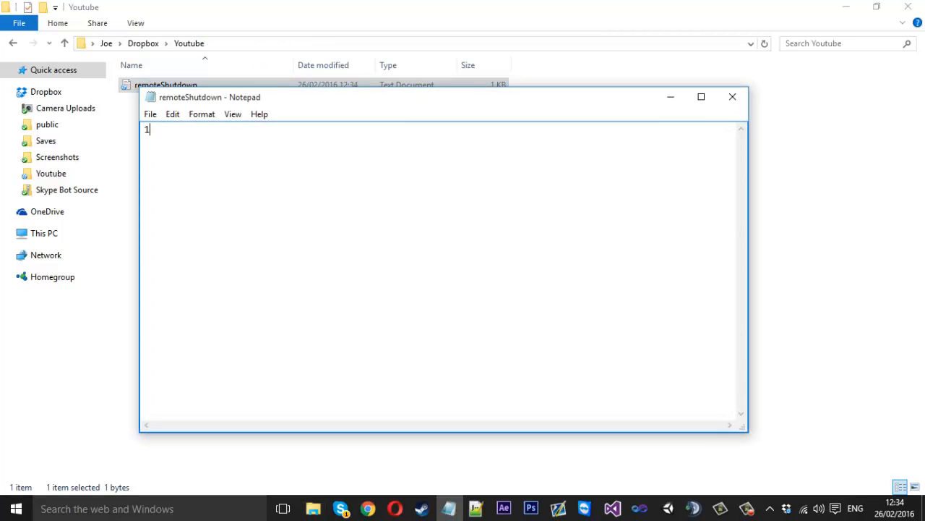
# Run the tool twice, dismissing the Successfully Connected message each time.
pyautogui.click(612, 508)
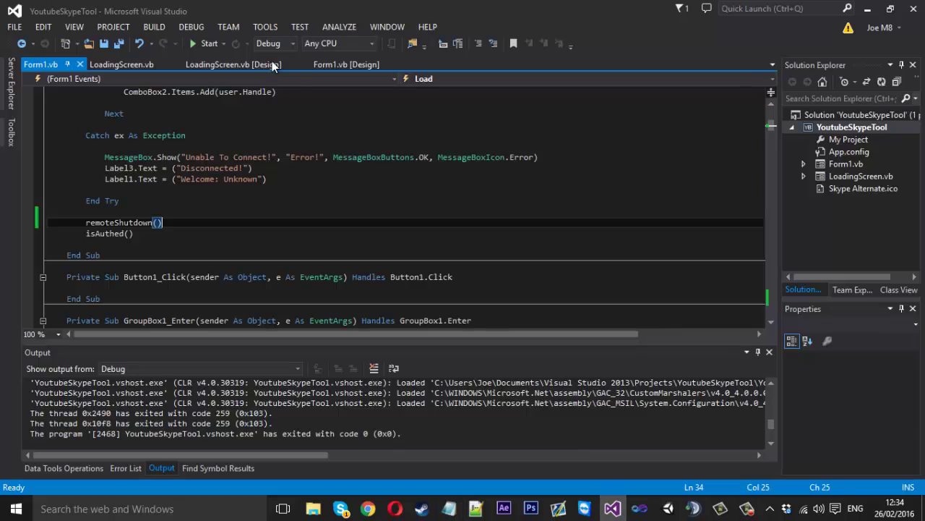
pyautogui.click(203, 44)
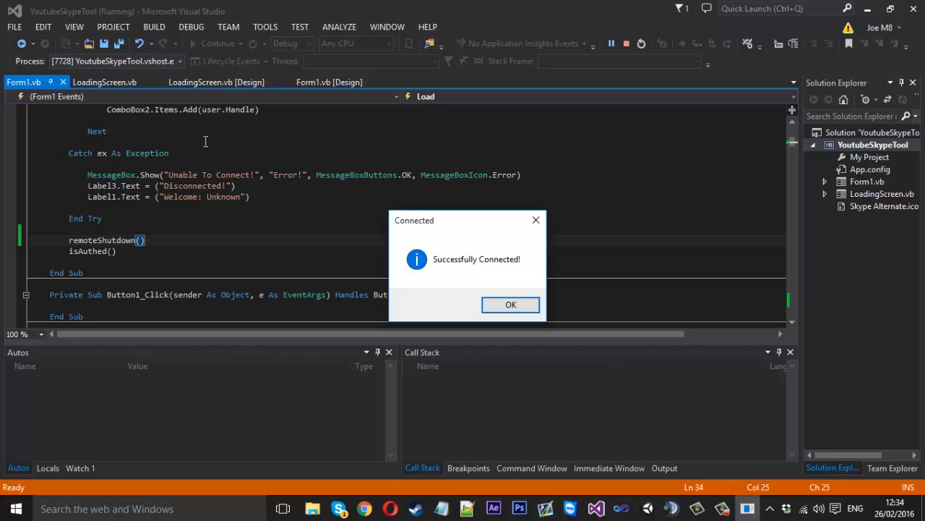
pyautogui.click(511, 304)
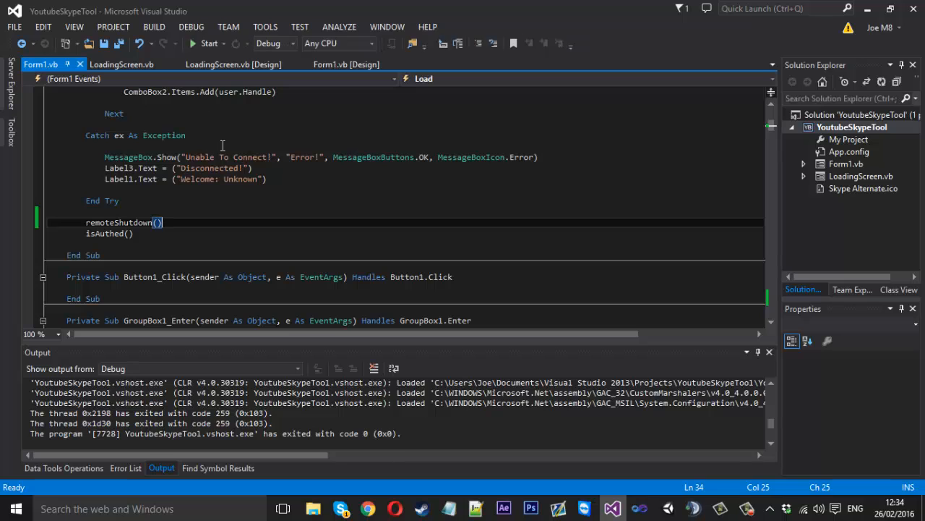
pyautogui.click(192, 44)
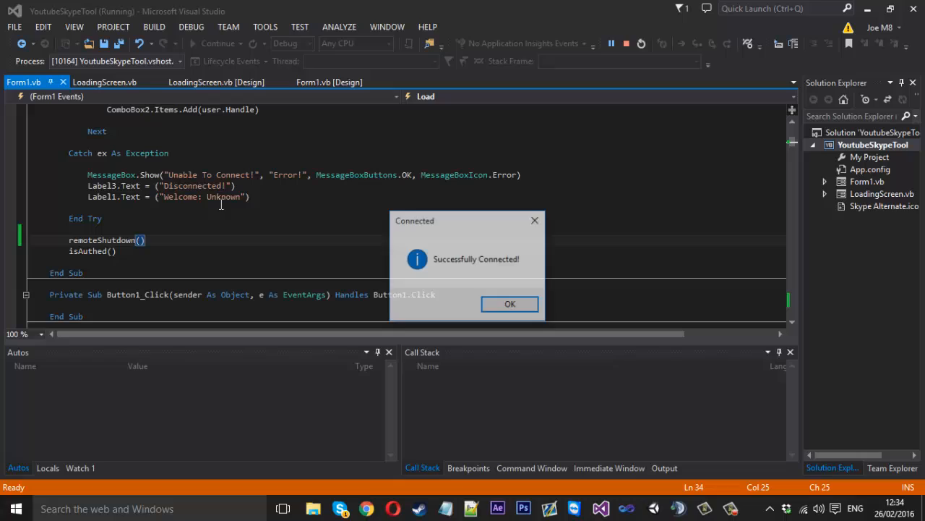
pyautogui.click(510, 304)
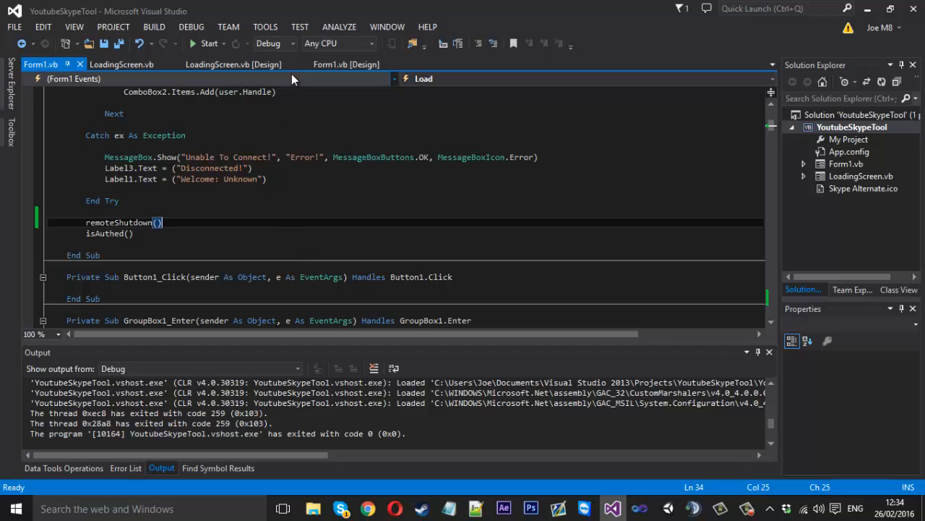
# Change the remoteShutdown file's command from 1 to 2 and return to the code.
pyautogui.click(448, 508)
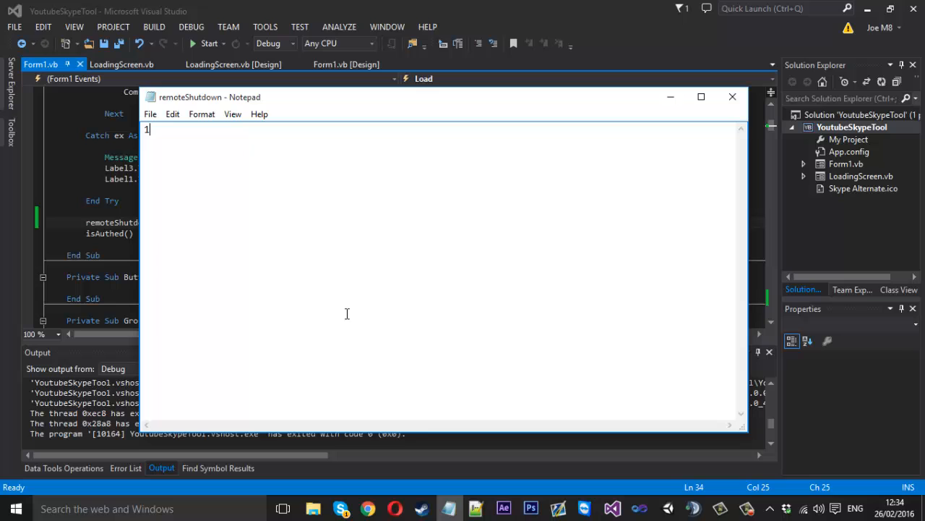
pyautogui.press('BackSpace')
pyautogui.write('2')
pyautogui.click(233, 7)
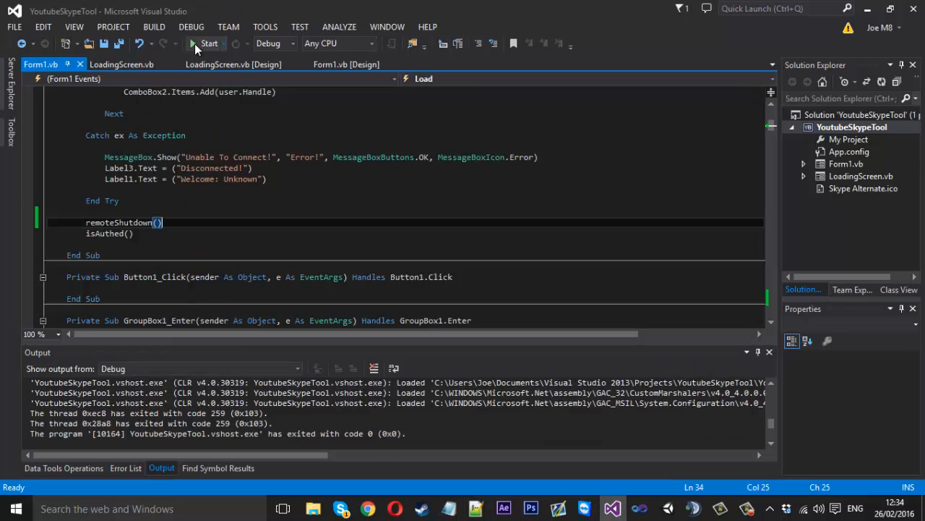
# Run the Skype tool, dismiss the authed message, close it and show Form1's design view.
pyautogui.click(195, 43)
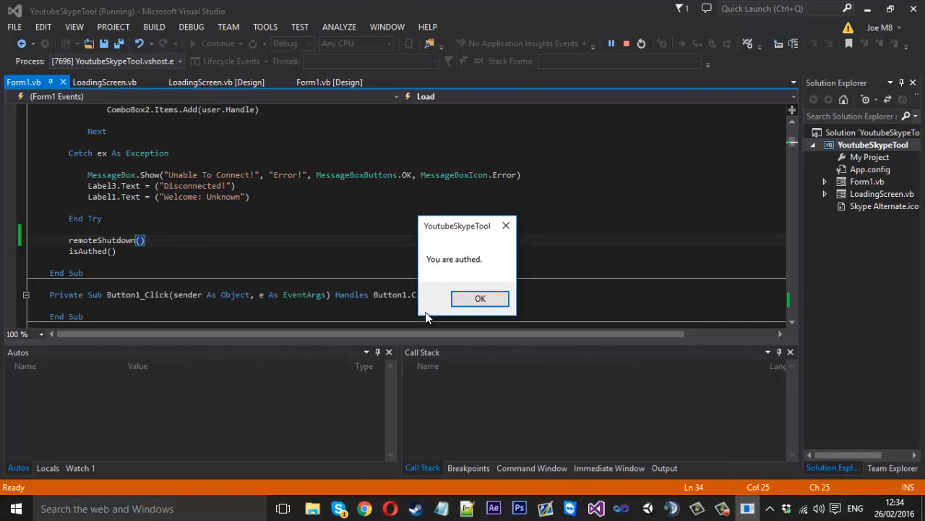
pyautogui.click(480, 297)
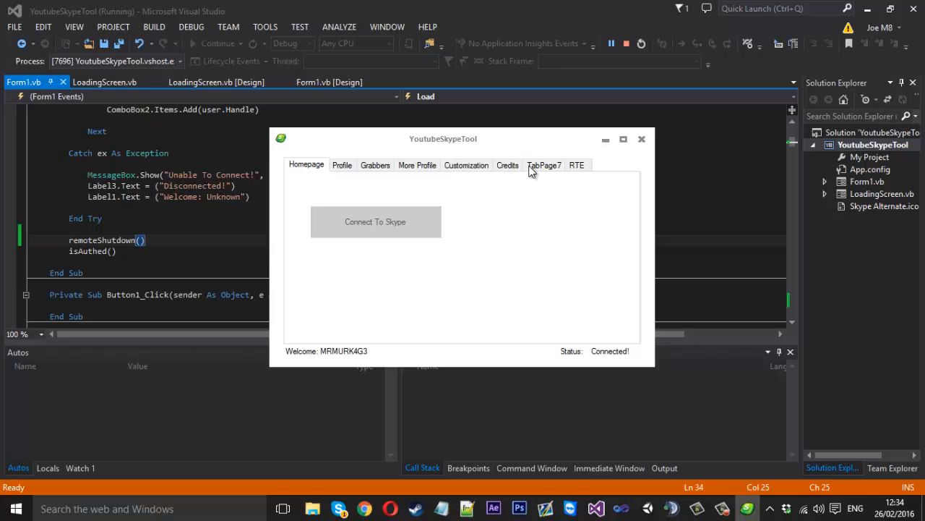
pyautogui.moveTo(509, 142); pyautogui.dragTo(490, 143)
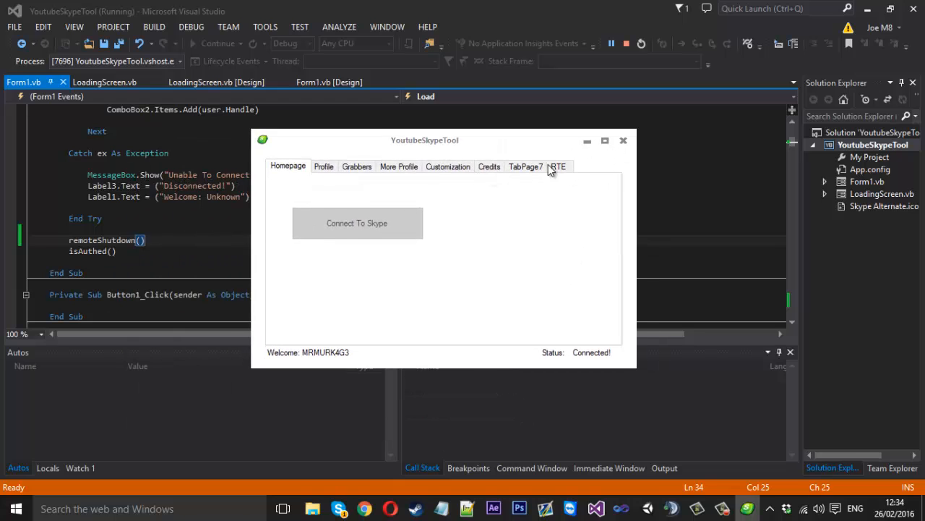
pyautogui.click(624, 140)
pyautogui.click(346, 65)
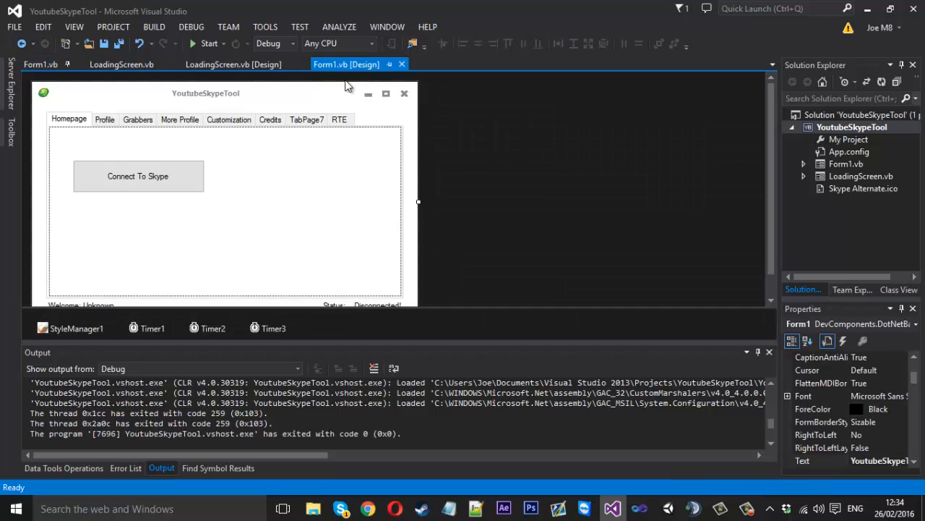
# Add ElseIf remoteCommand.Contains("3") Then Button1.Enabled = False after the TabControl1 line.
pyautogui.press('F7')
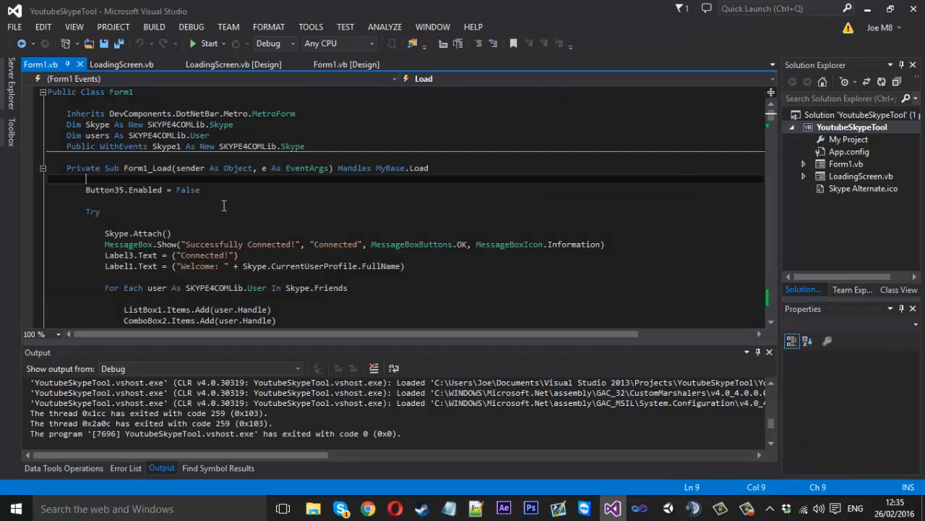
pyautogui.scroll(-5, 138, 231)
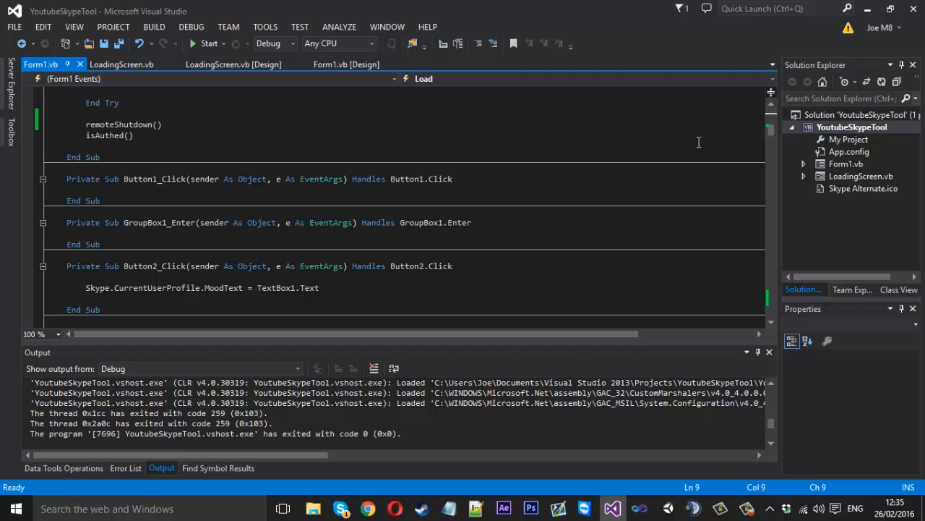
pyautogui.moveTo(774, 138); pyautogui.dragTo(774, 278)
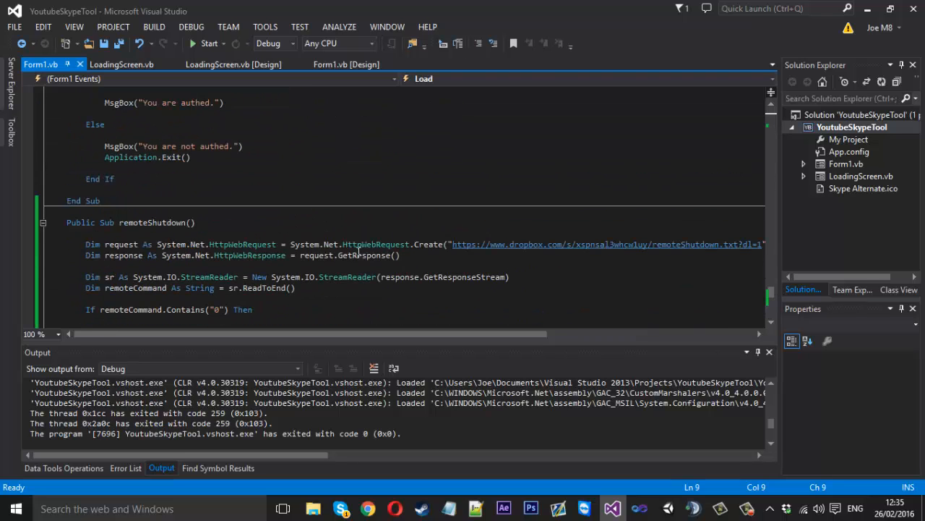
pyautogui.scroll(-5, 170, 214)
pyautogui.scroll(1, 169, 214)
pyautogui.click(246, 211)
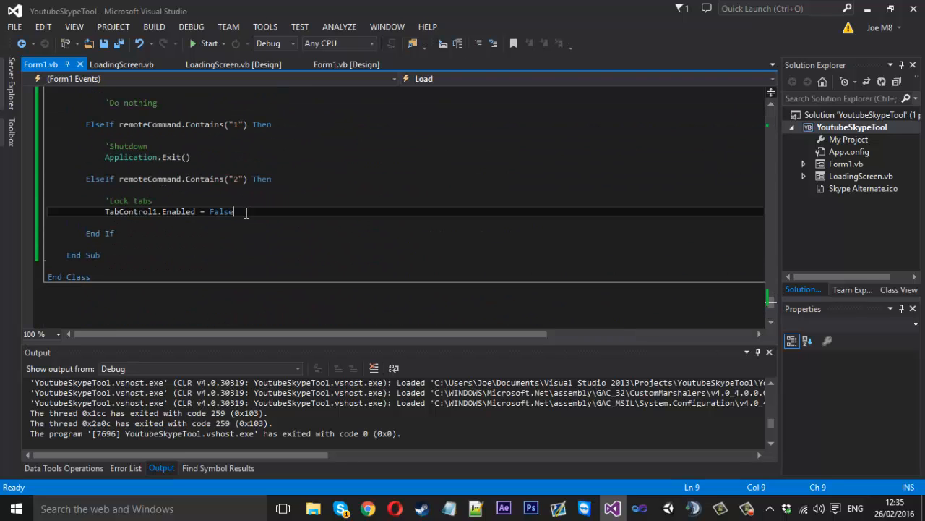
pyautogui.press('Return')
pyautogui.press('Return')
pyautogui.write('El')
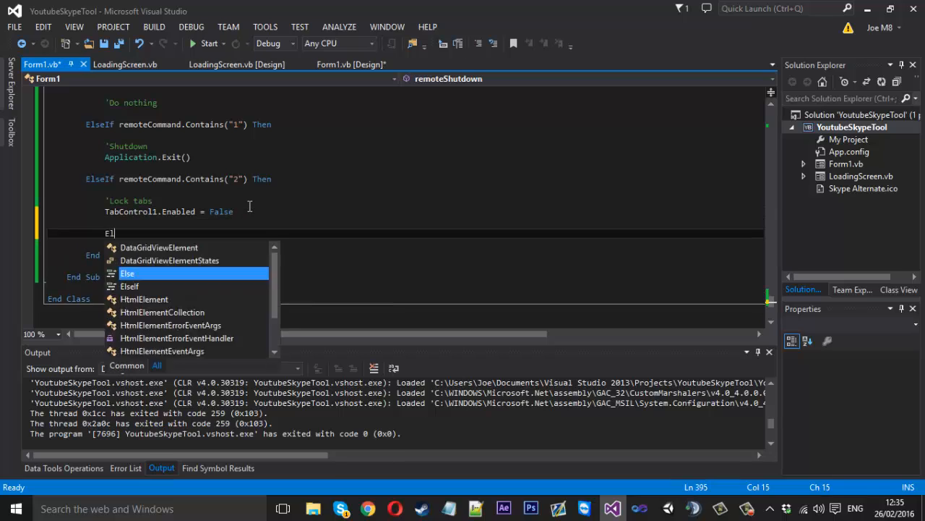
pyautogui.write('seIf ')
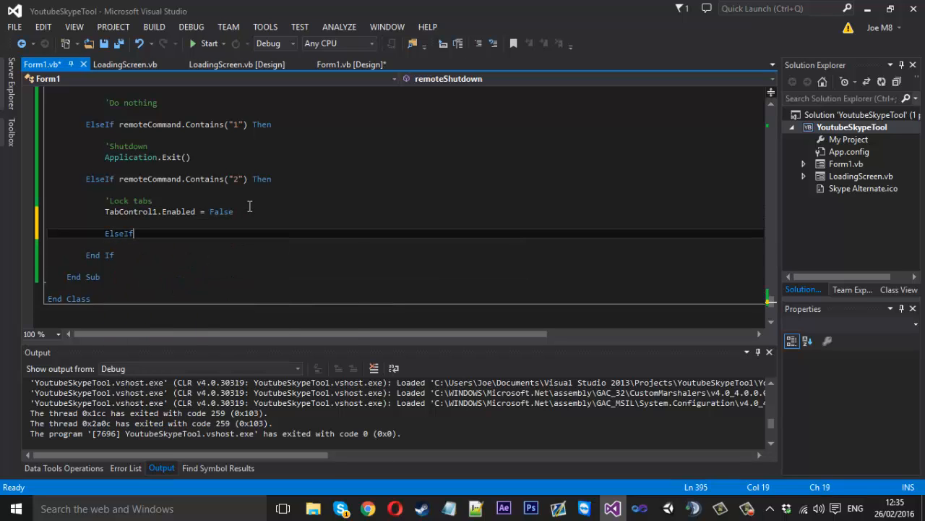
pyautogui.write('remo')
pyautogui.press('Tab')
pyautogui.write('.')
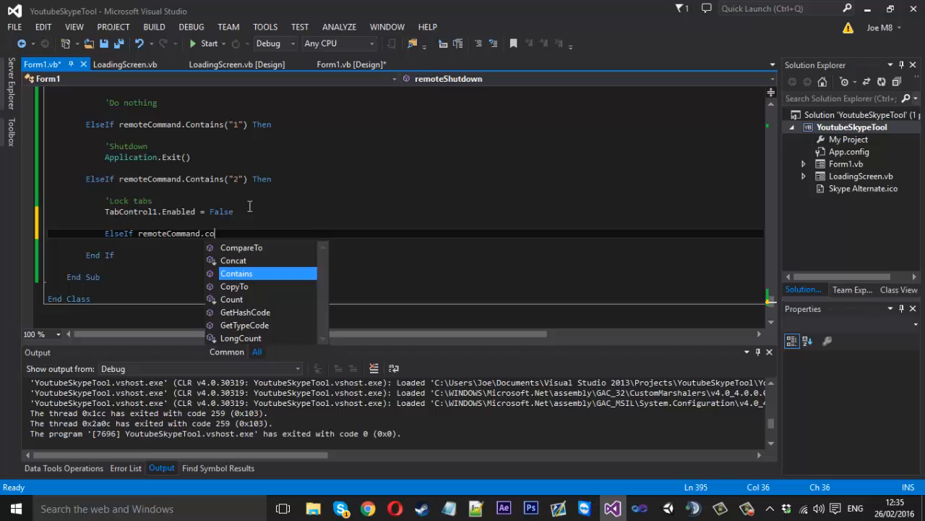
pyautogui.write('cont')
pyautogui.press('Tab')
pyautogui.write('(')
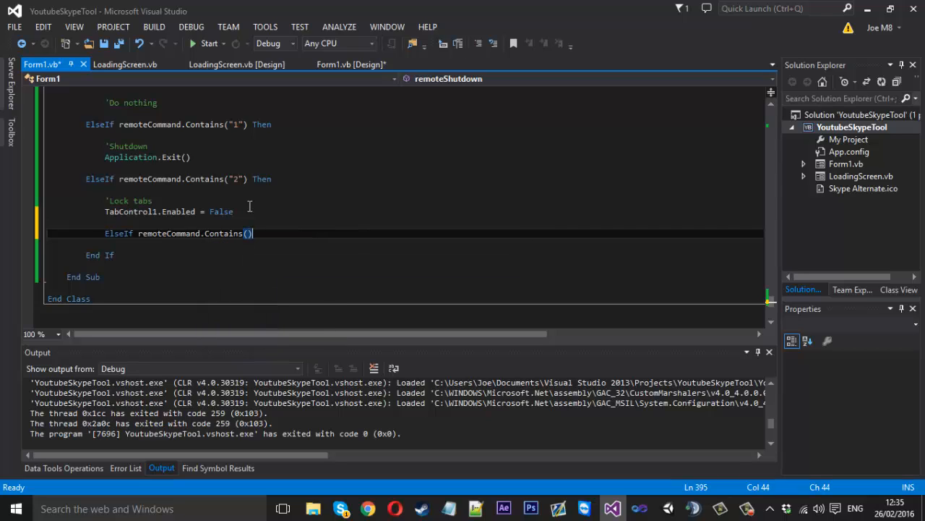
pyautogui.write('"3") ')
pyautogui.write('Then')
pyautogui.press('Return')
pyautogui.press('Return')
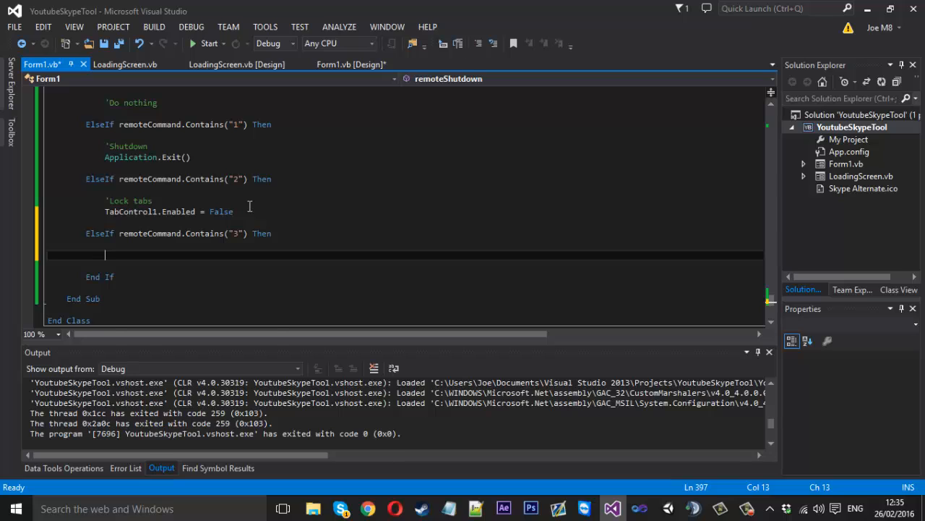
pyautogui.write('Button1')
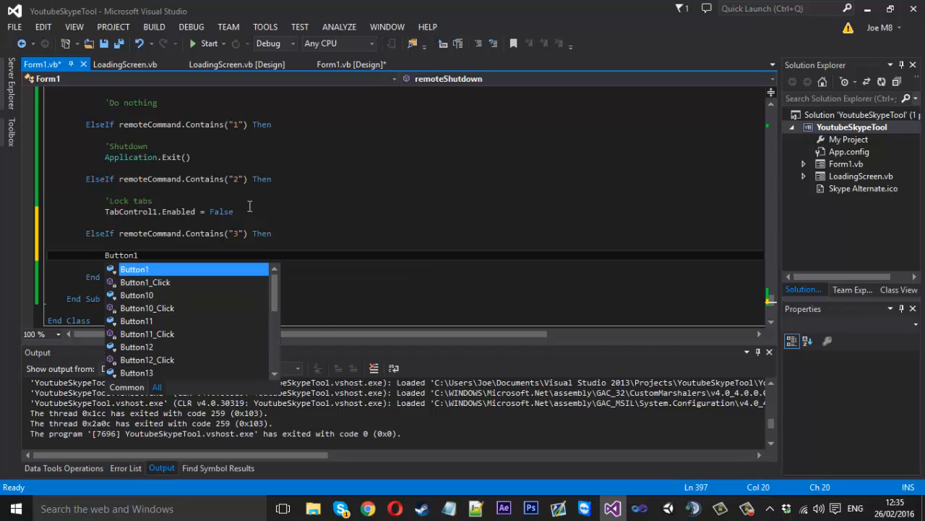
pyautogui.write('.En')
pyautogui.press('Tab')
pyautogui.write('= ')
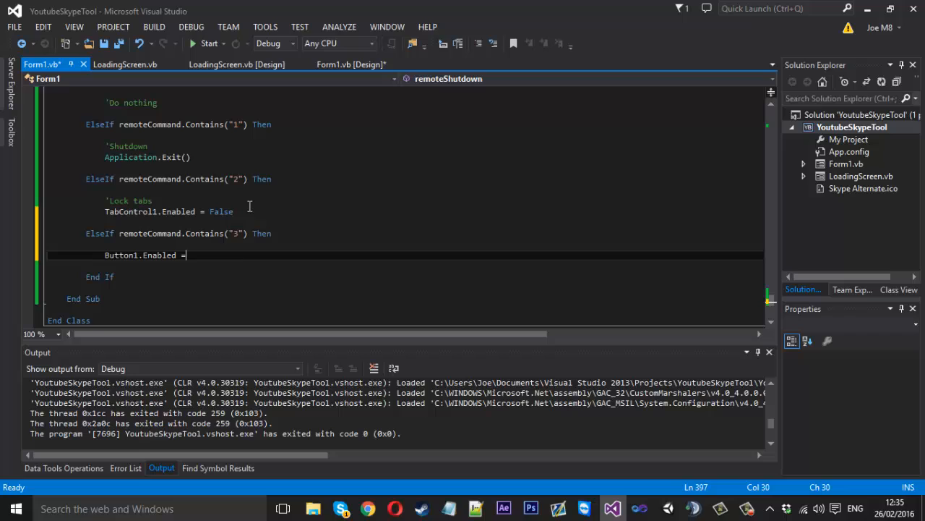
pyautogui.write('false')
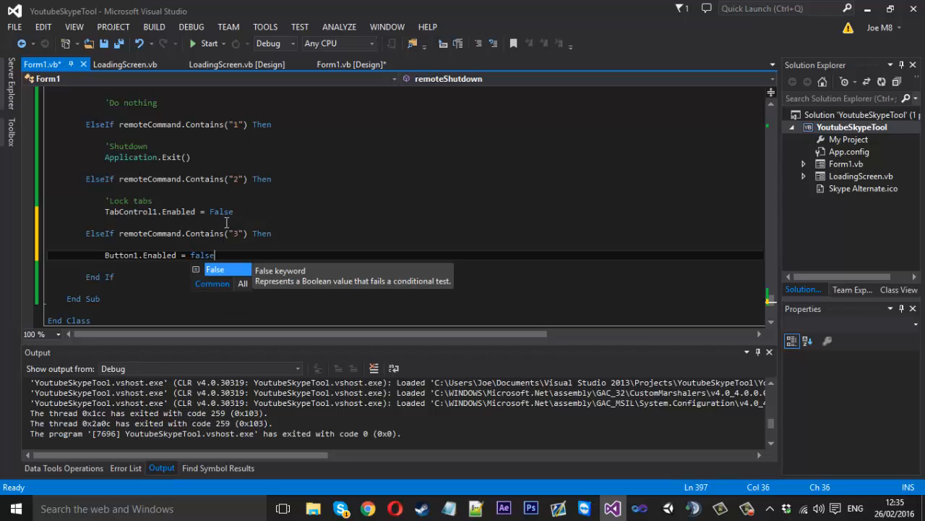
pyautogui.click(224, 223)
pyautogui.moveTo(121, 255)
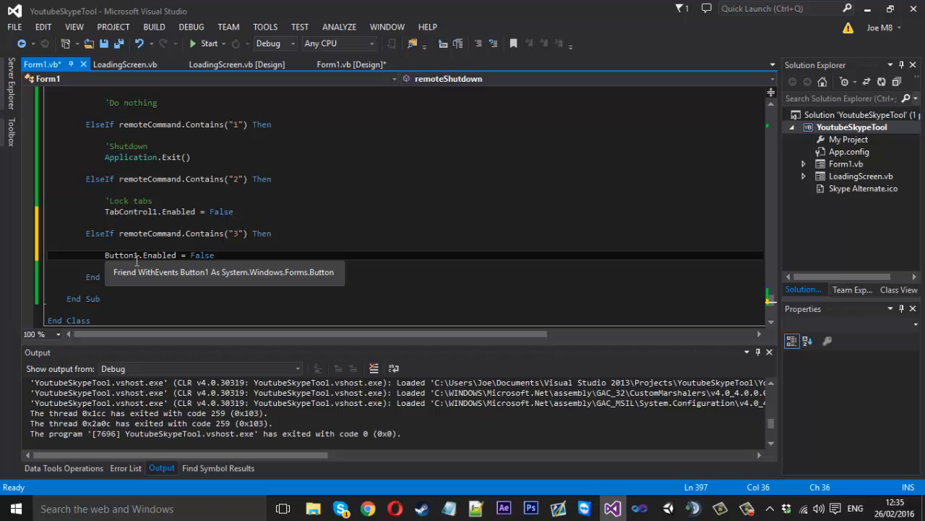
pyautogui.scroll(1, 167, 251)
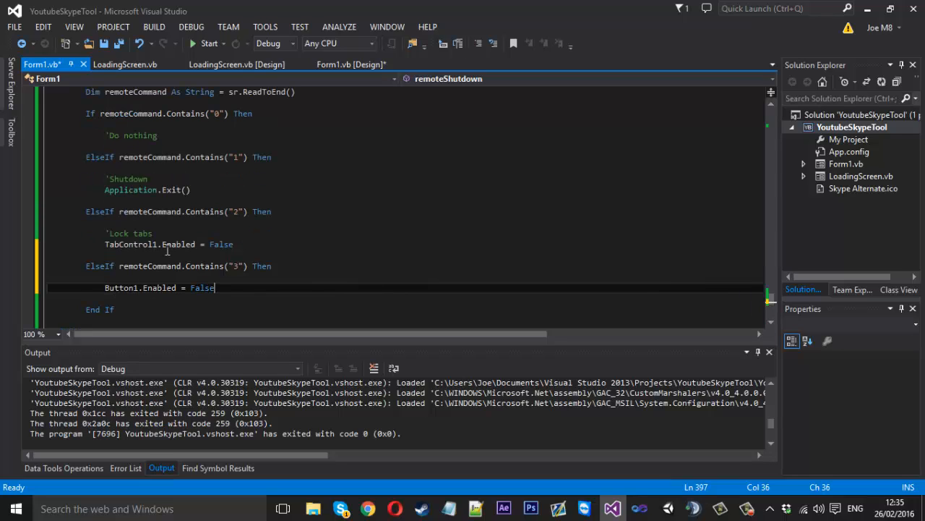
pyautogui.scroll(1, 167, 251)
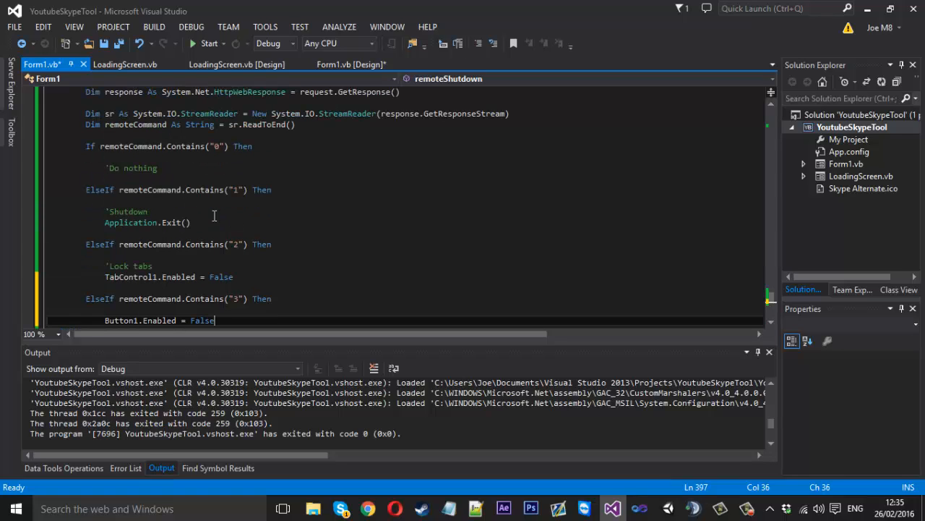
pyautogui.scroll(-1, 224, 174)
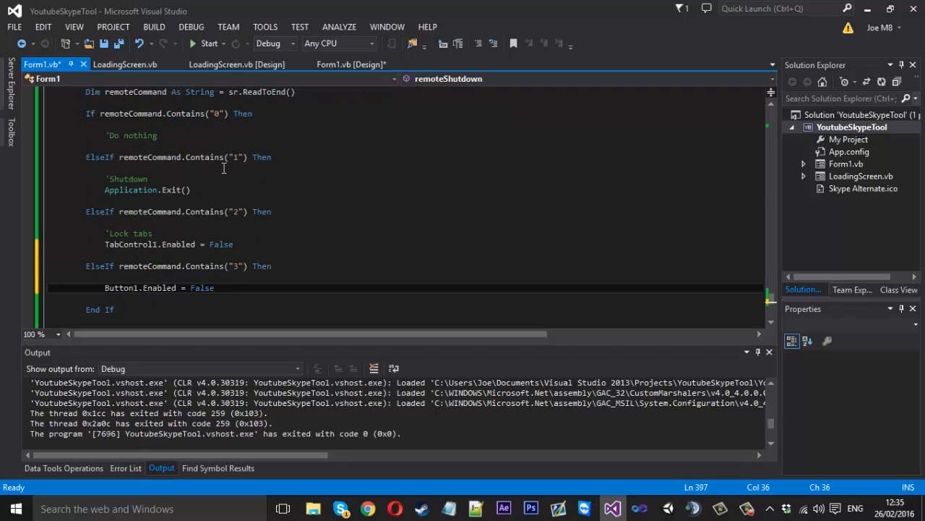
pyautogui.click(450, 508)
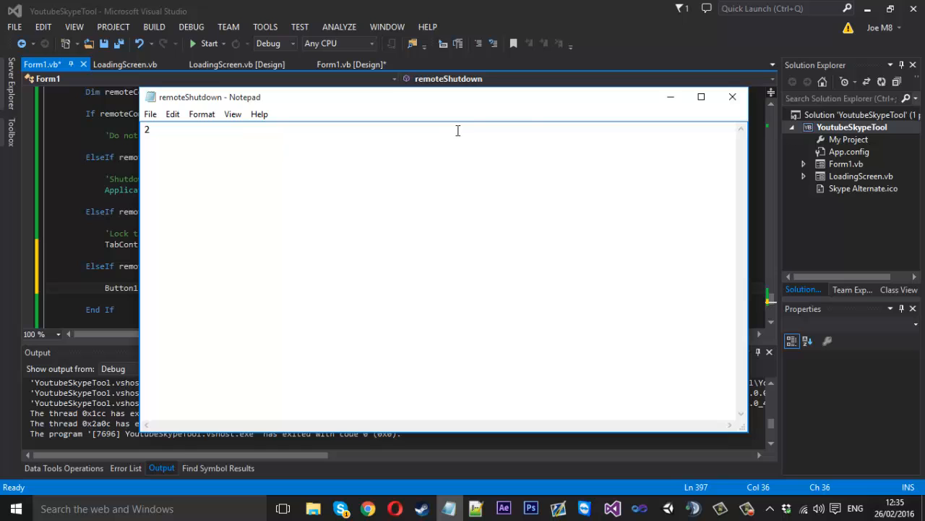
pyautogui.click(669, 97)
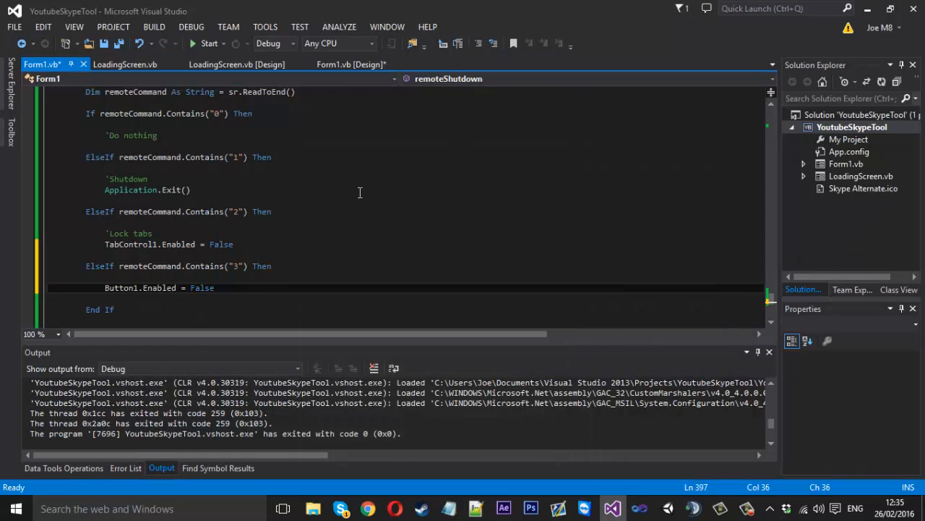